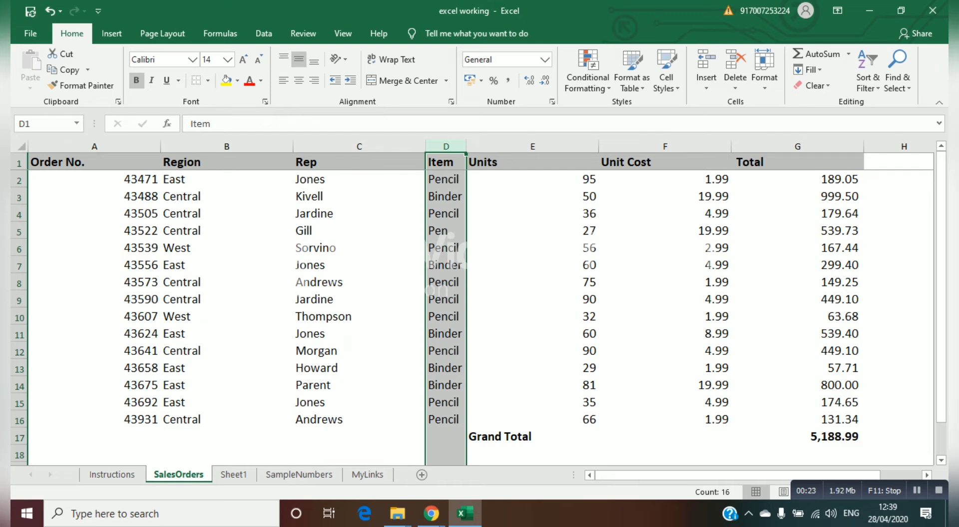
click(359, 146)
key(Right)
key(Right)
key(Right)
key(Right)
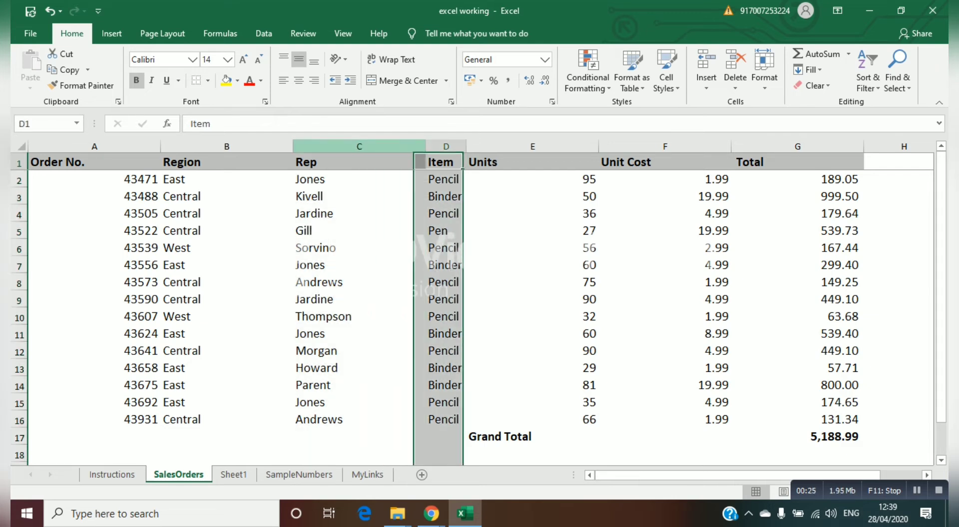
key(Down)
key(Down)
key(Down)
key(Down)
key(Down)
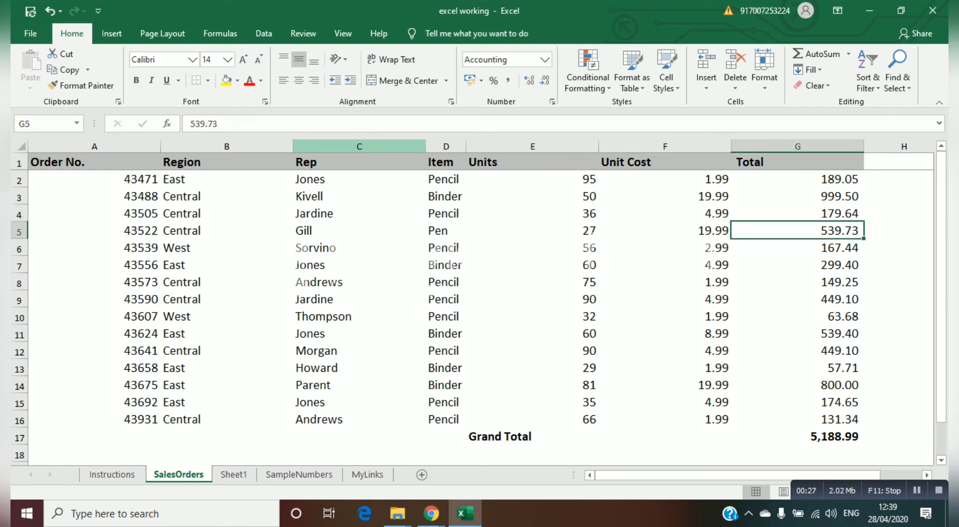
key(Left)
key(Left)
key(Left)
key(Left)
key(Left)
key(Left)
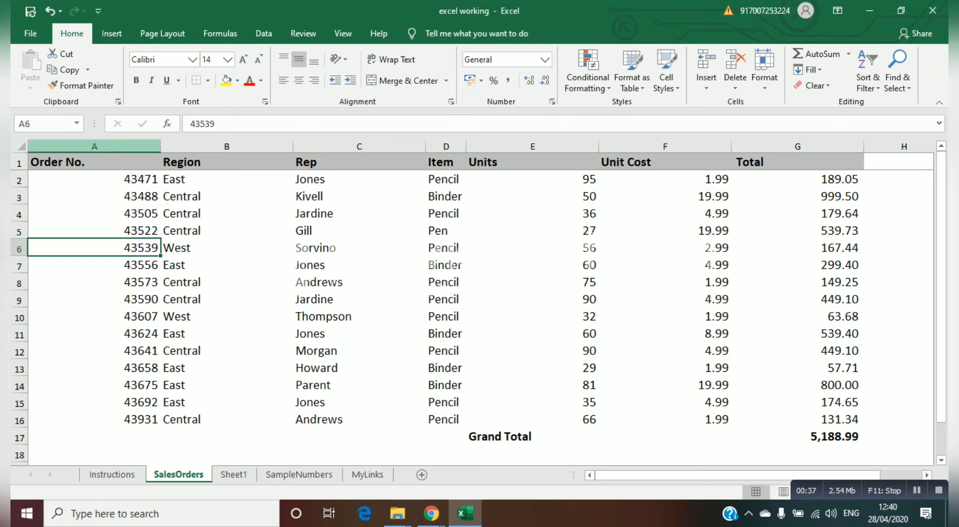
Step: AutoFit columns A through G to their contents and widen them all to one equal width
drag(94, 147, 789, 149)
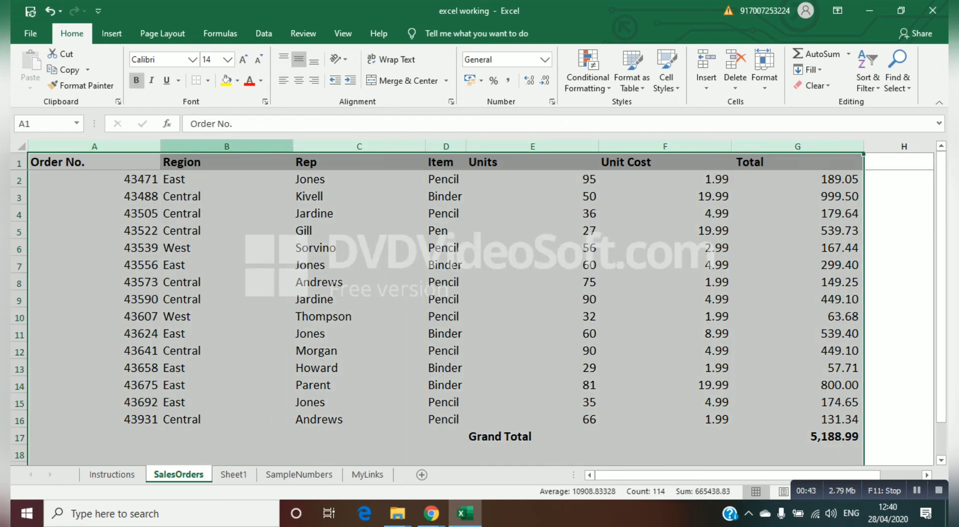
drag(293, 146, 293, 147)
double_click(293, 146)
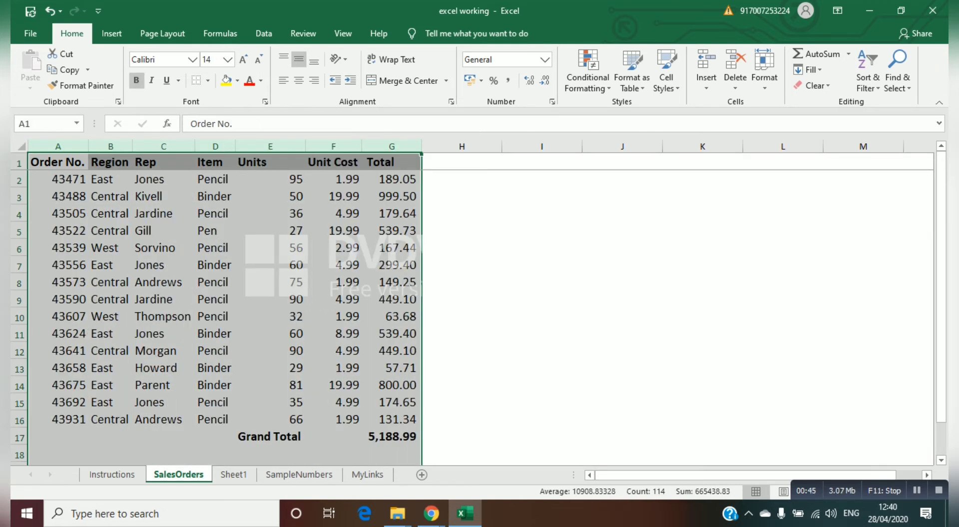
drag(131, 146, 167, 146)
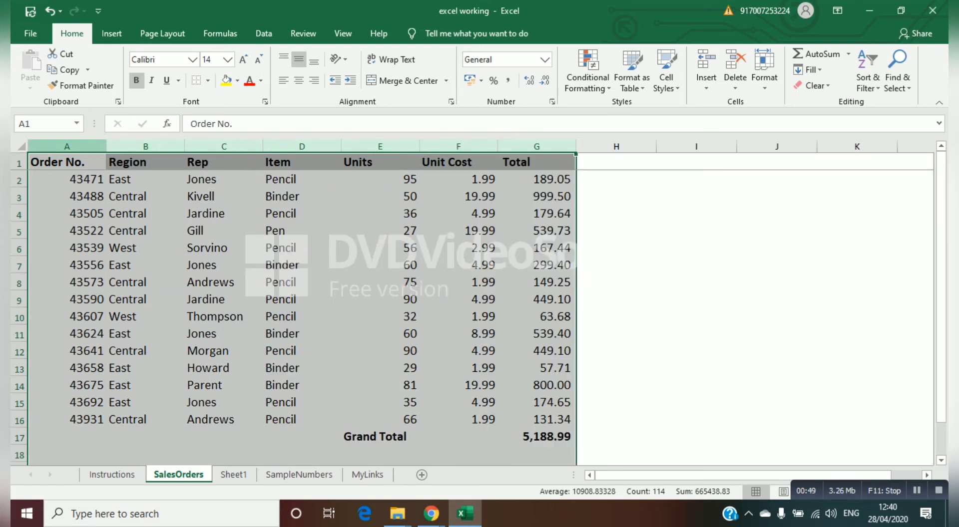
Step: Select the whole SalesOrders sheet and AutoFit all column widths to their contents
click(21, 147)
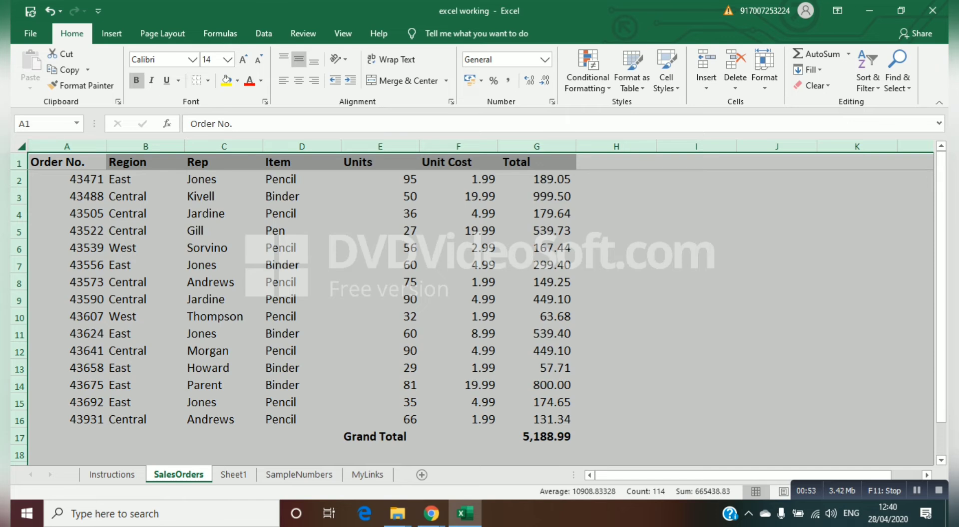
double_click(106, 147)
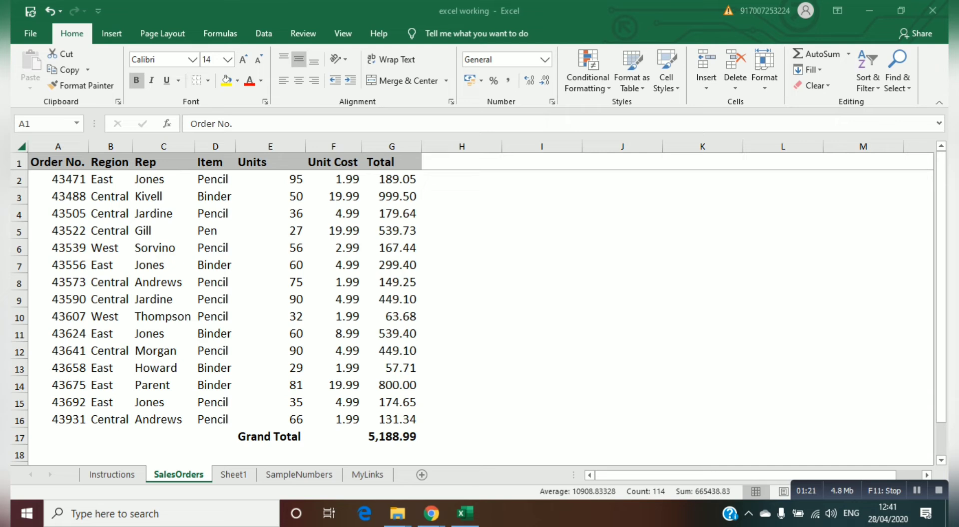
Step: Copy the sales table A1:G16, paste it transposed at cell I4, and undo the paste
key(ctrl+a)
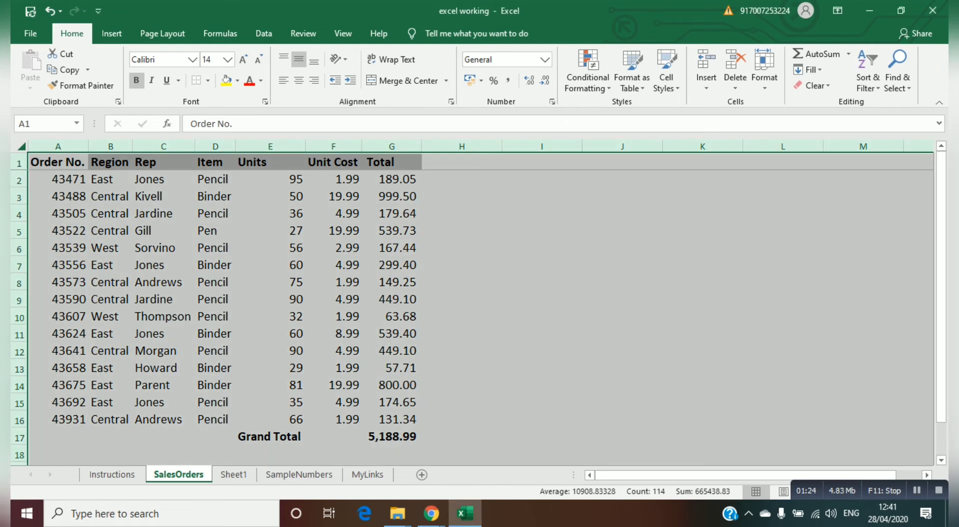
click(215, 196)
drag(57, 163, 410, 420)
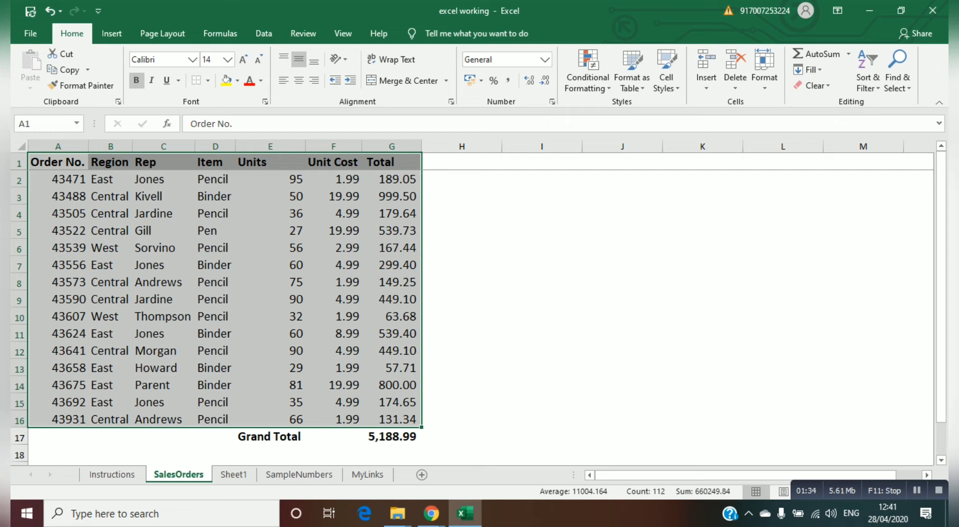
key(ctrl+c)
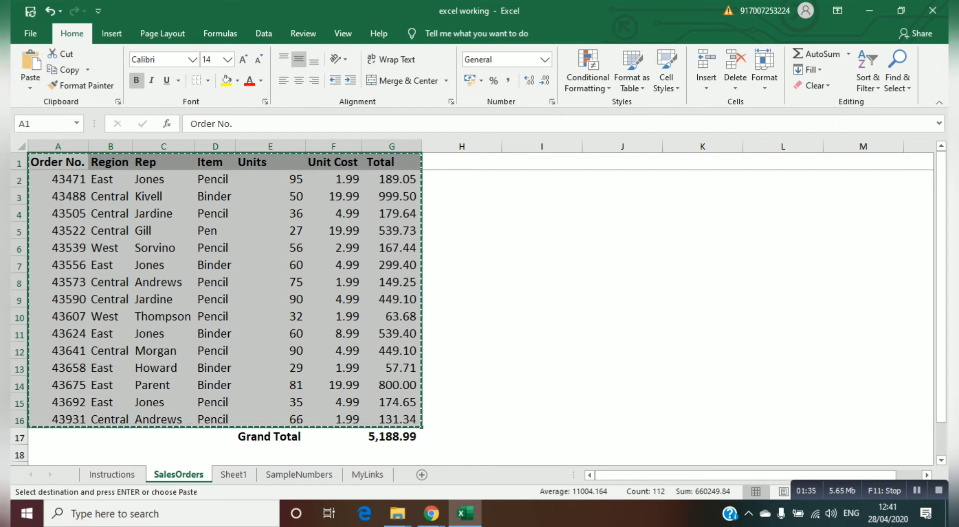
click(461, 213)
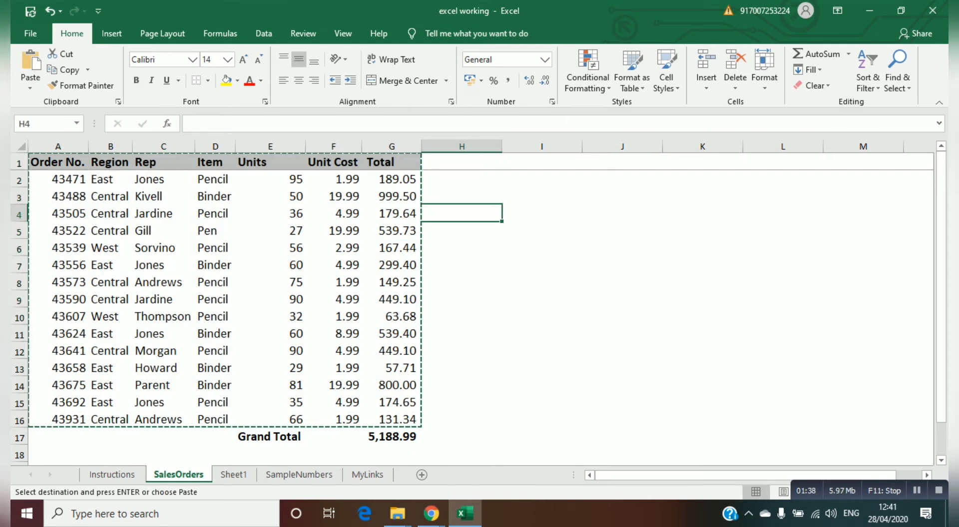
right_click(523, 213)
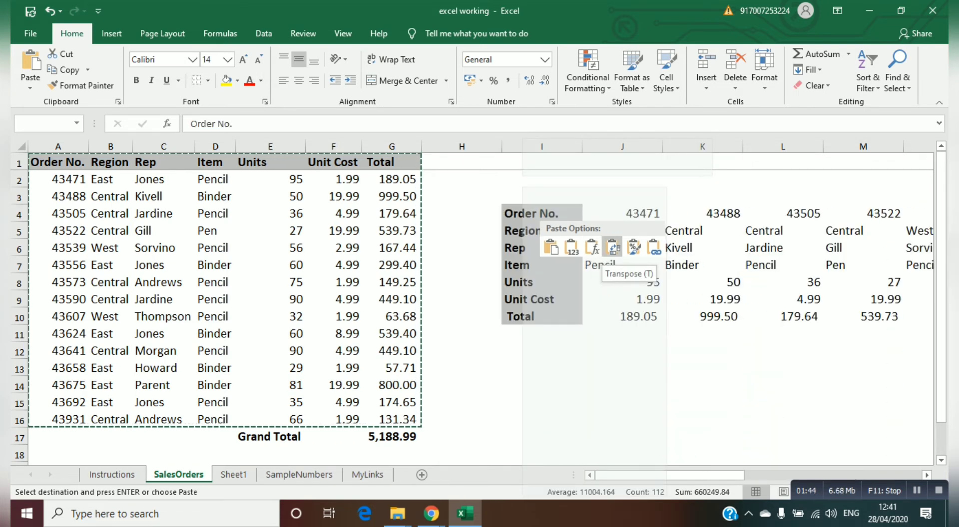
click(613, 246)
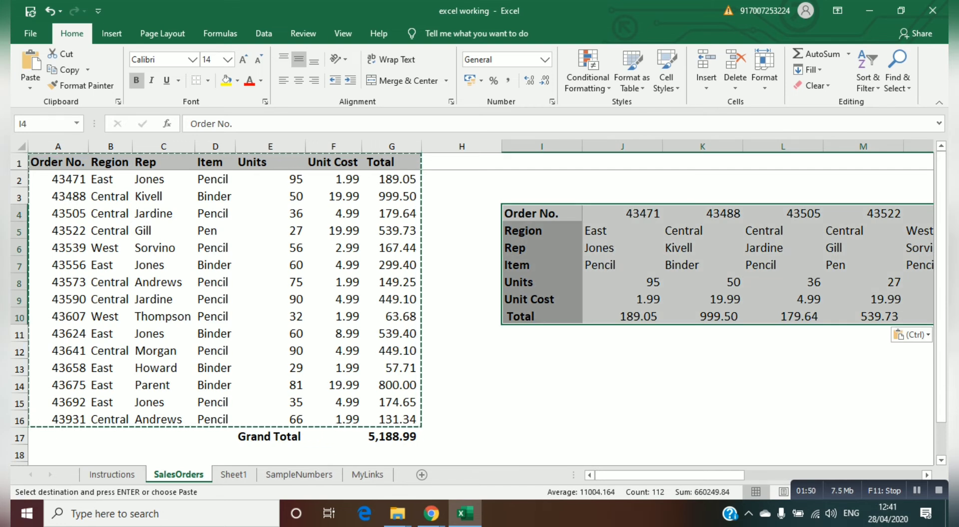
key(ctrl+z)
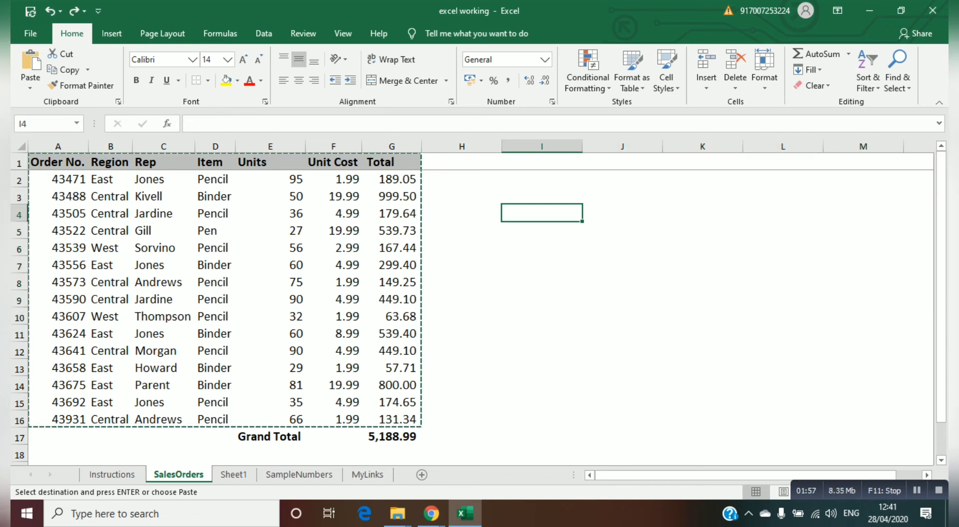
Step: Paste the copied sales table transposed at I4 once more and undo that paste
key(alt)
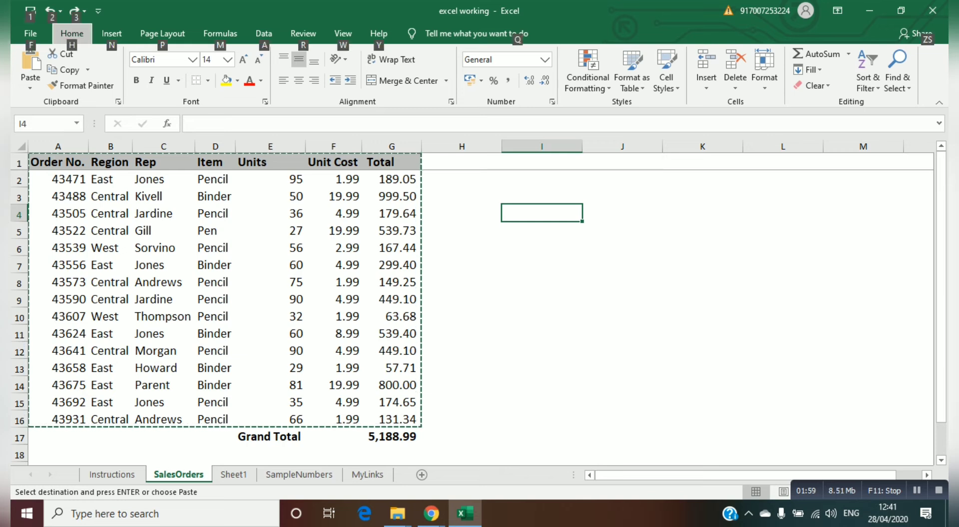
key(h)
key(v)
key(t)
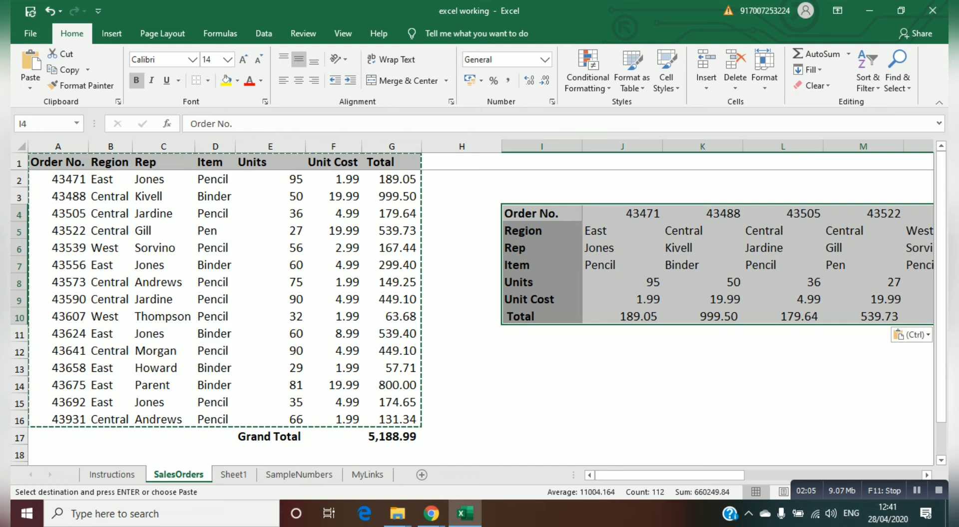
key(ctrl+z)
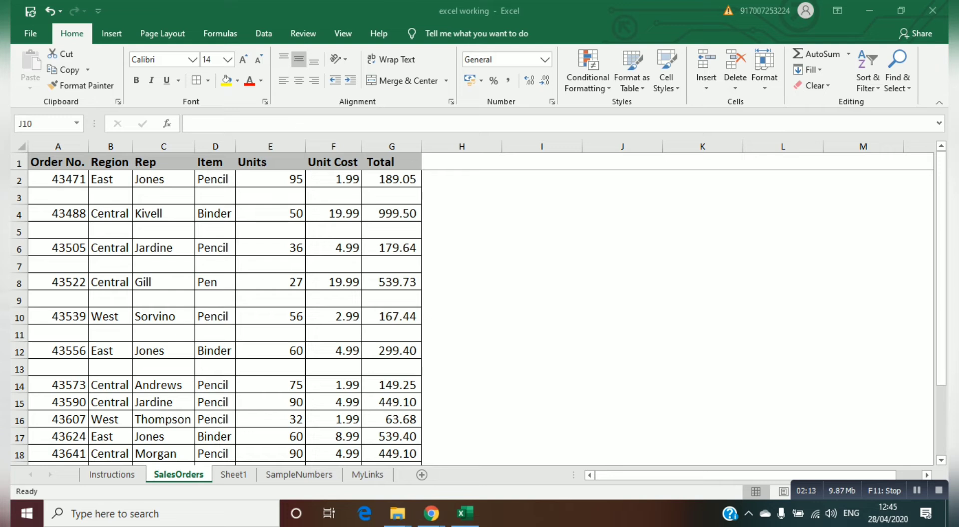
Step: Go through the blank rows 3, 5, 7 and 9 by selecting them one at a time
click(622, 316)
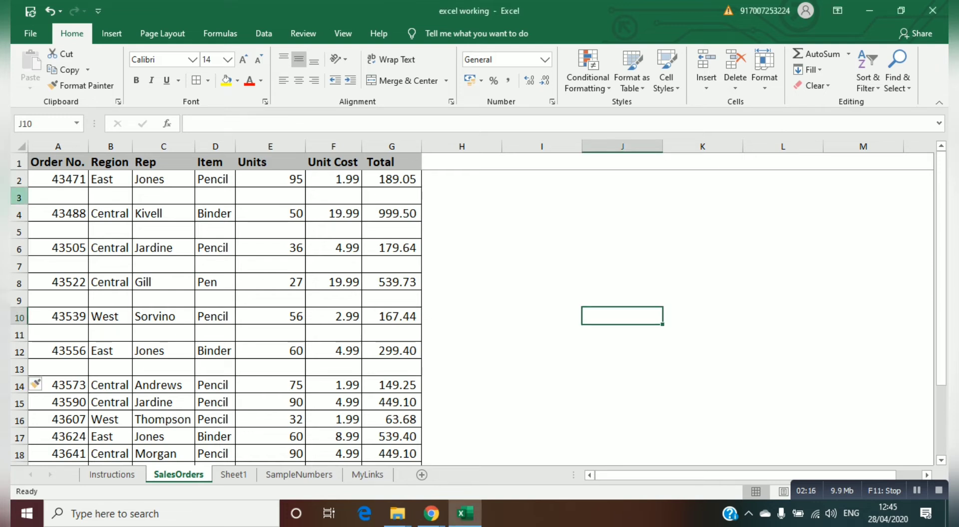
click(19, 198)
click(19, 231)
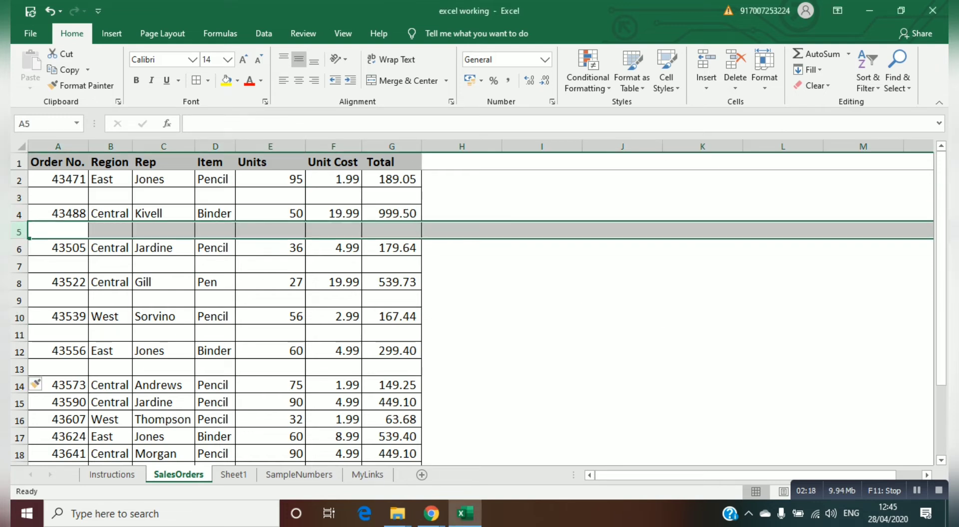
click(19, 267)
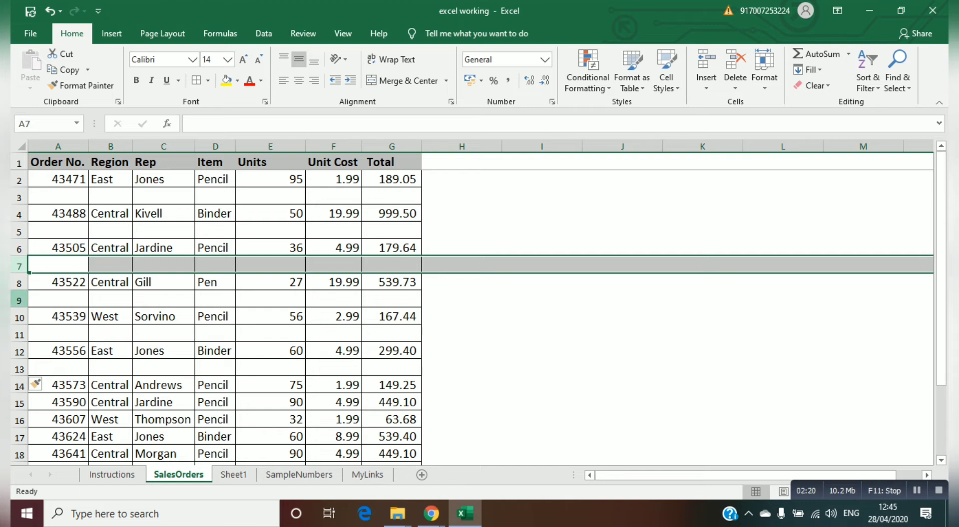
click(19, 300)
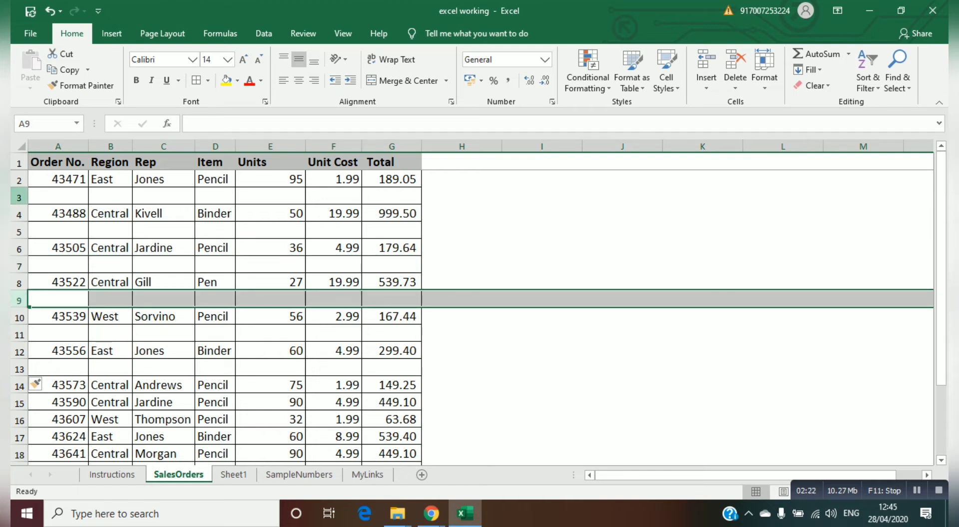
Step: Delete the blank row 3 on its own and undo the deletion
click(19, 197)
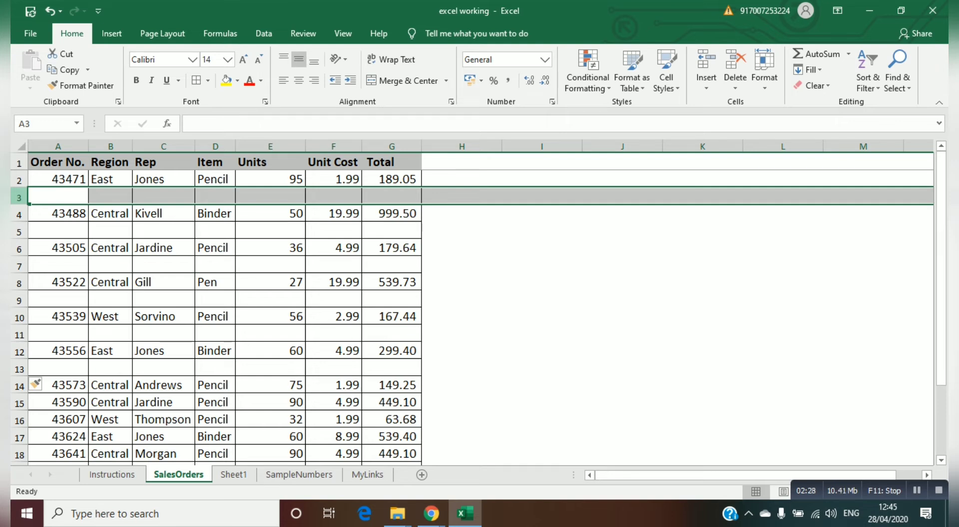
right_click(19, 197)
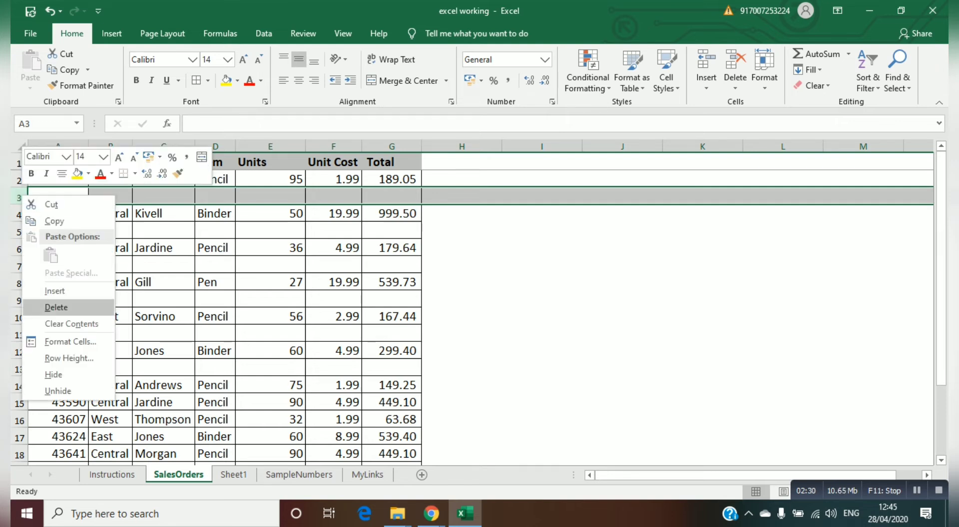
click(56, 307)
key(ctrl+z)
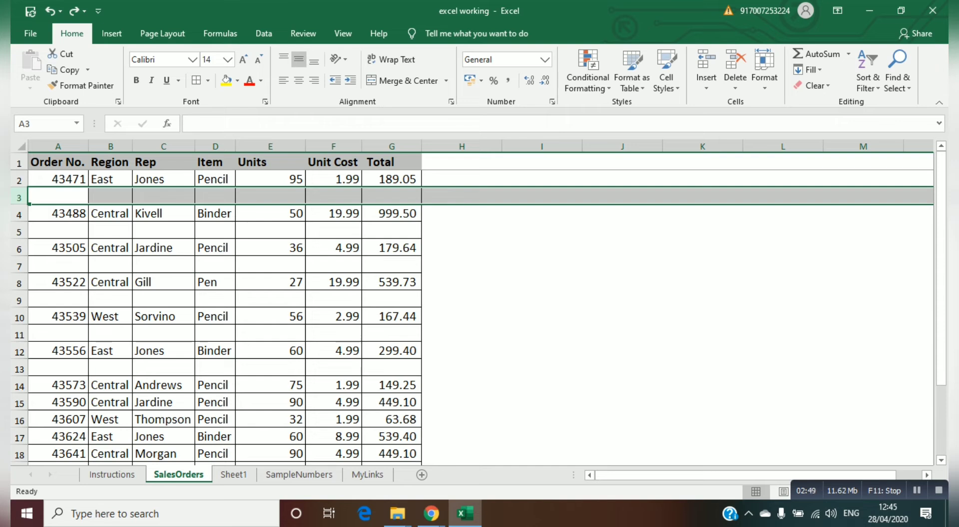
Step: Select all blank cells in the sales table with Go To Special and delete them, shifting cells up
click(461, 265)
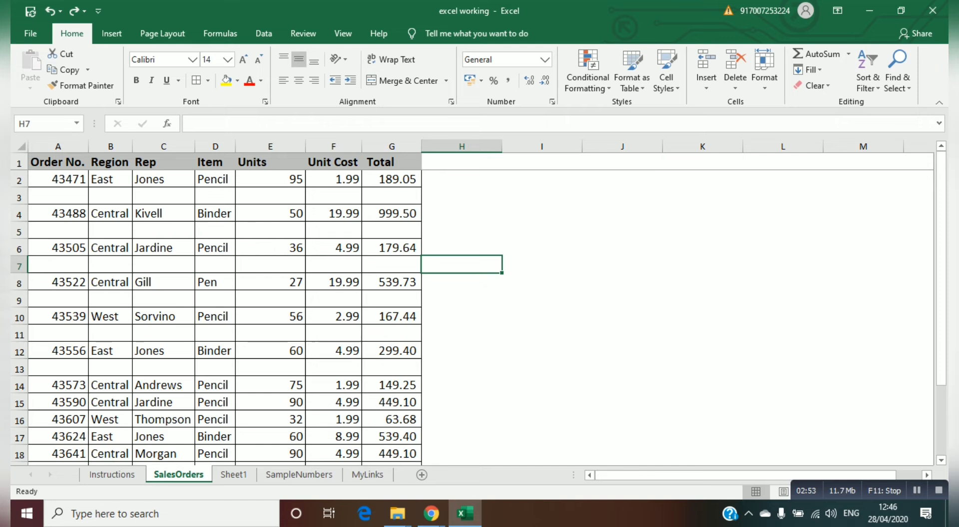
key(ctrl+g)
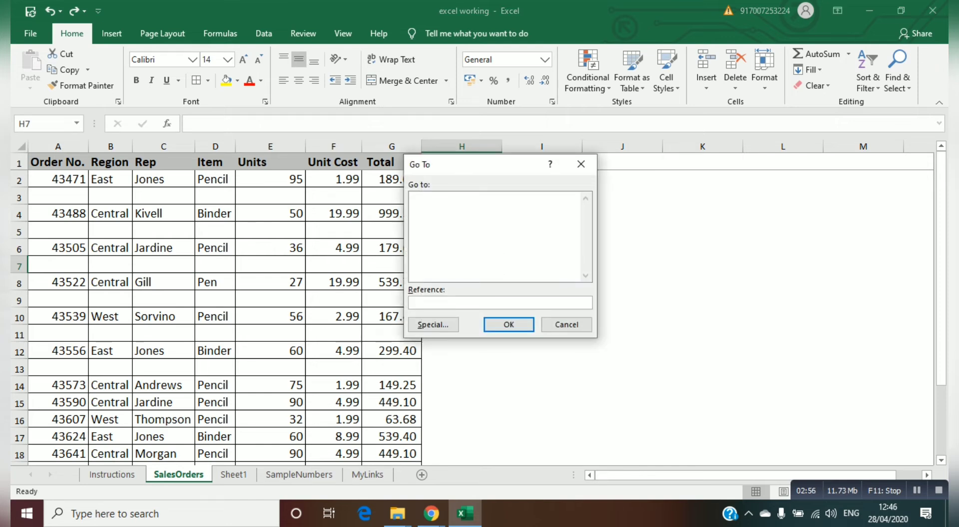
click(433, 324)
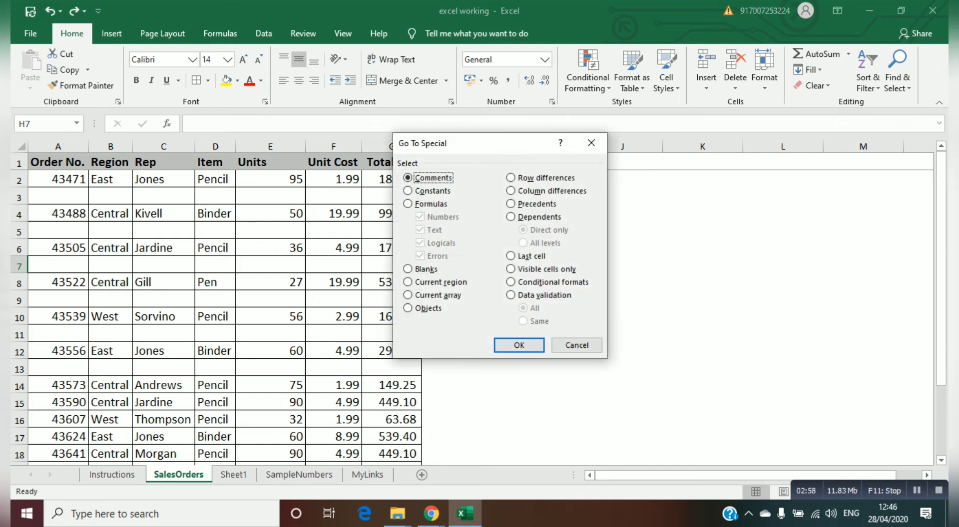
click(422, 269)
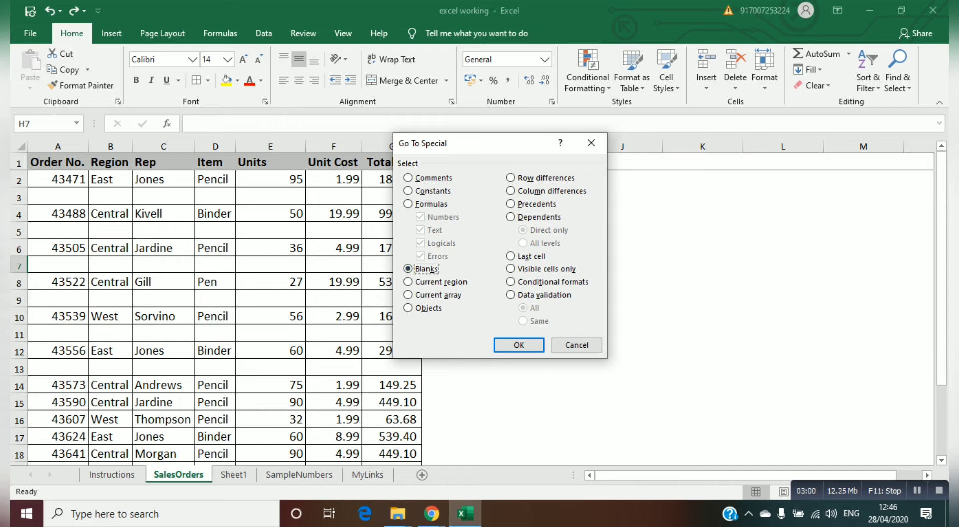
click(519, 345)
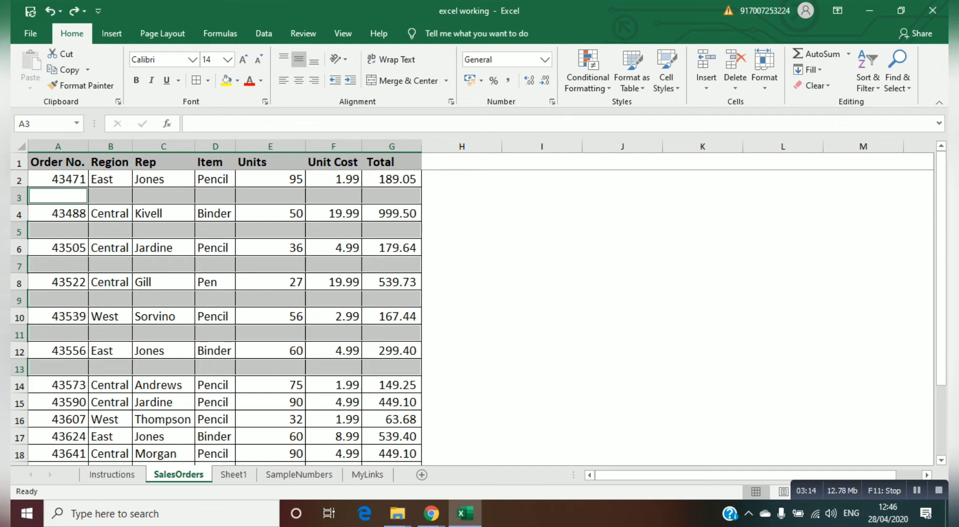
key(ctrl+minus)
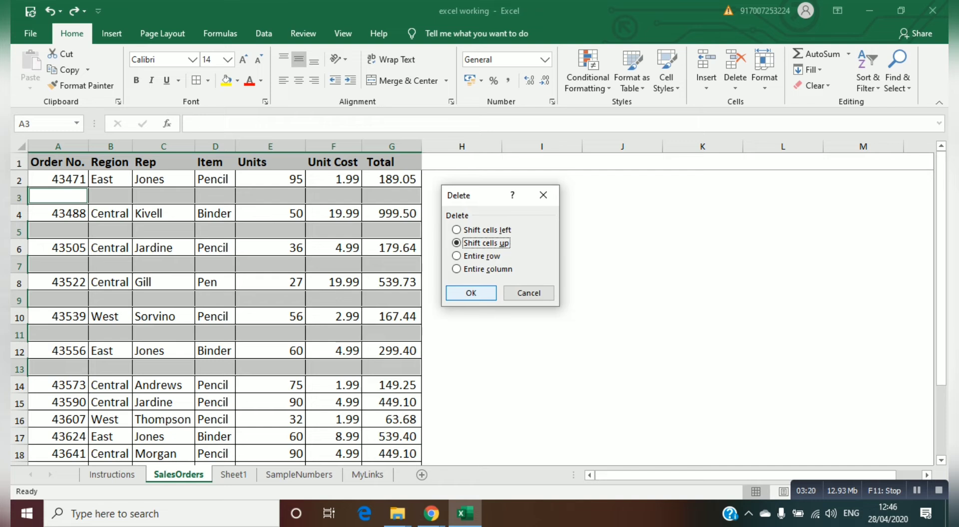
key(Return)
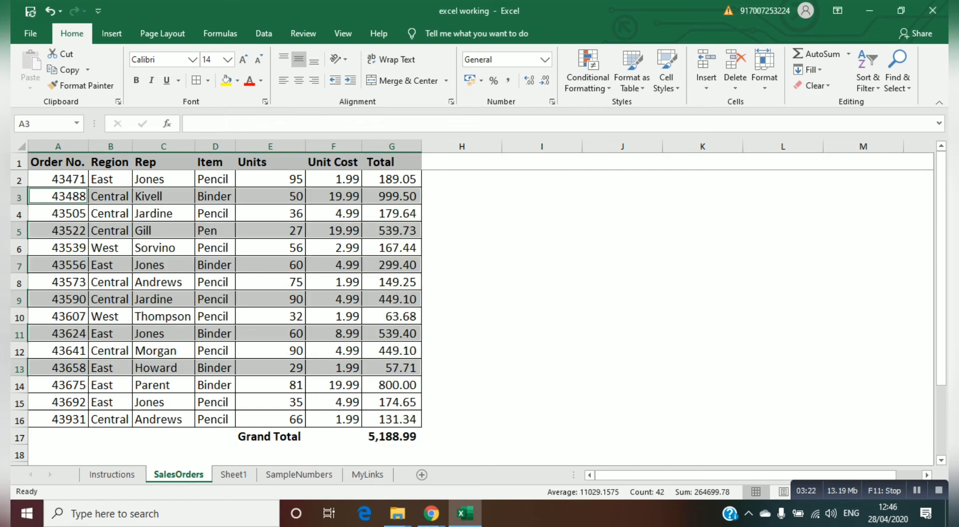
click(541, 299)
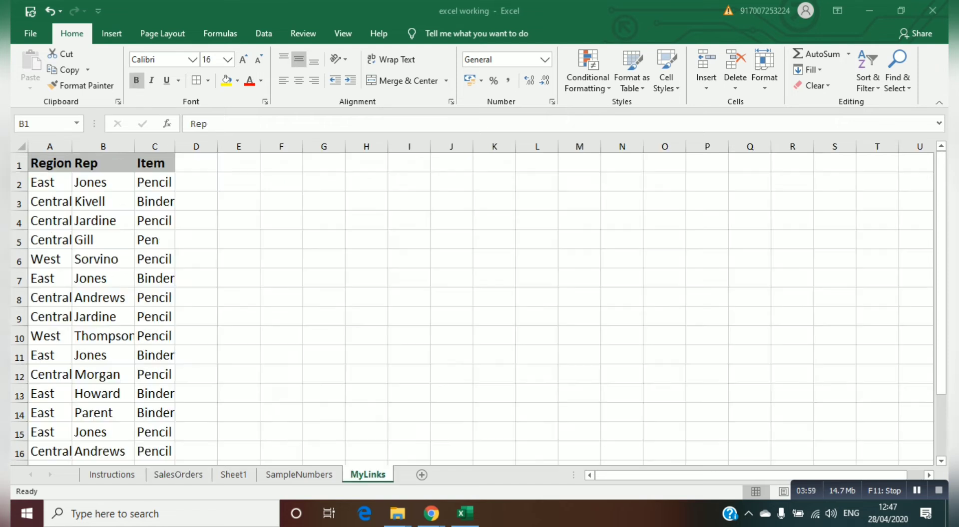
Step: Look through the Item and Rep columns of the MyLinks list for repeated entries
key(alt+a)
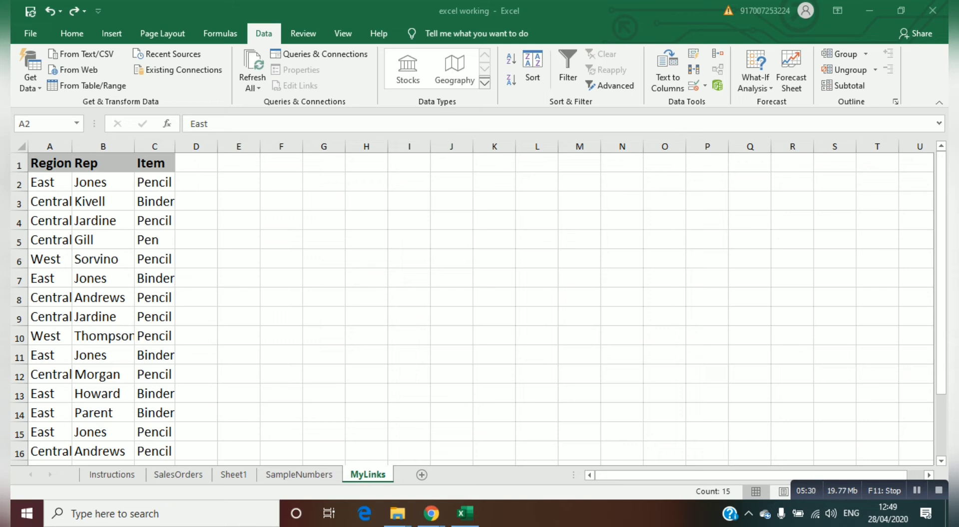
click(55, 148)
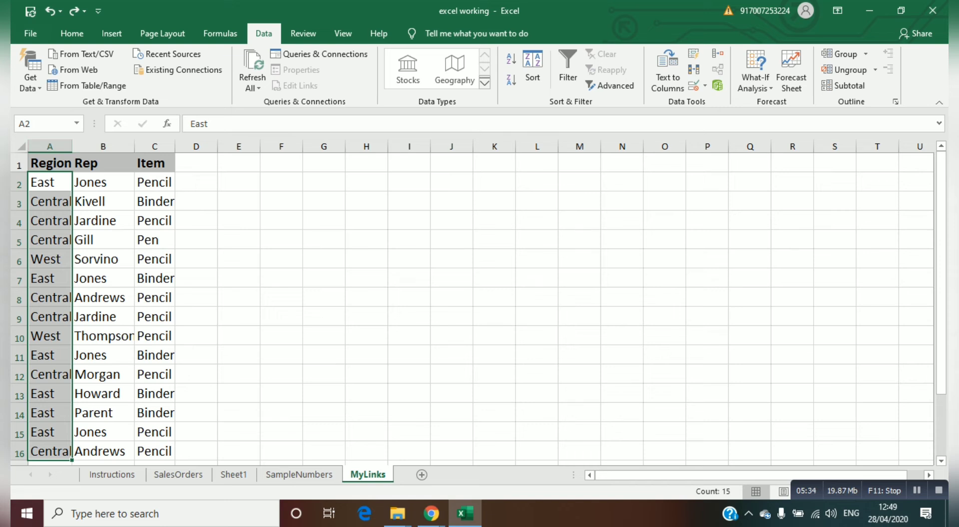
click(239, 220)
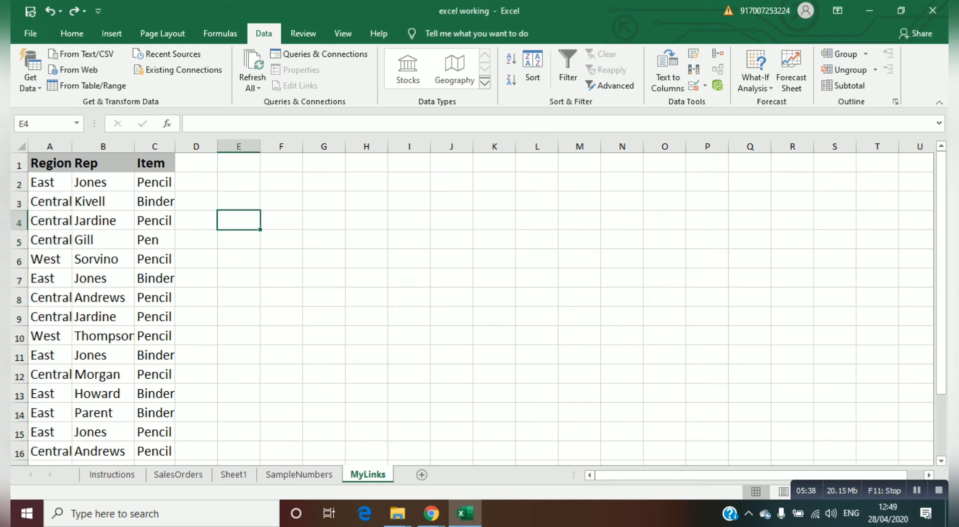
click(238, 240)
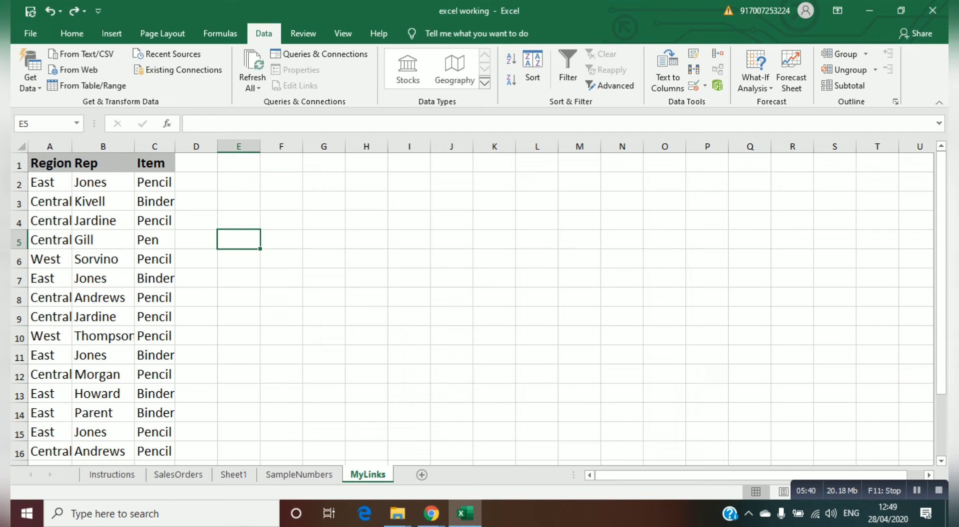
click(154, 182)
key(Down)
key(Down)
key(Down)
key(Down)
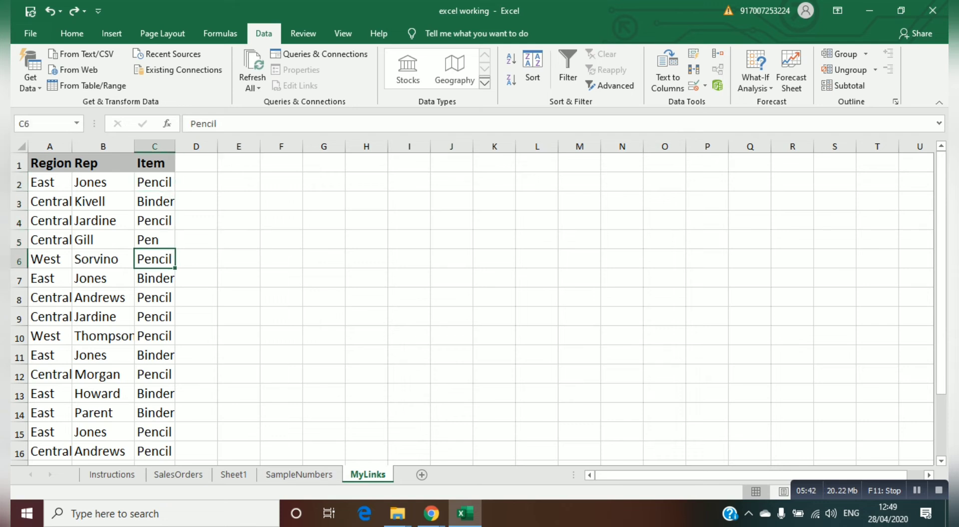
click(103, 259)
key(Up)
key(Up)
key(Up)
key(Down)
key(Down)
key(Down)
key(Down)
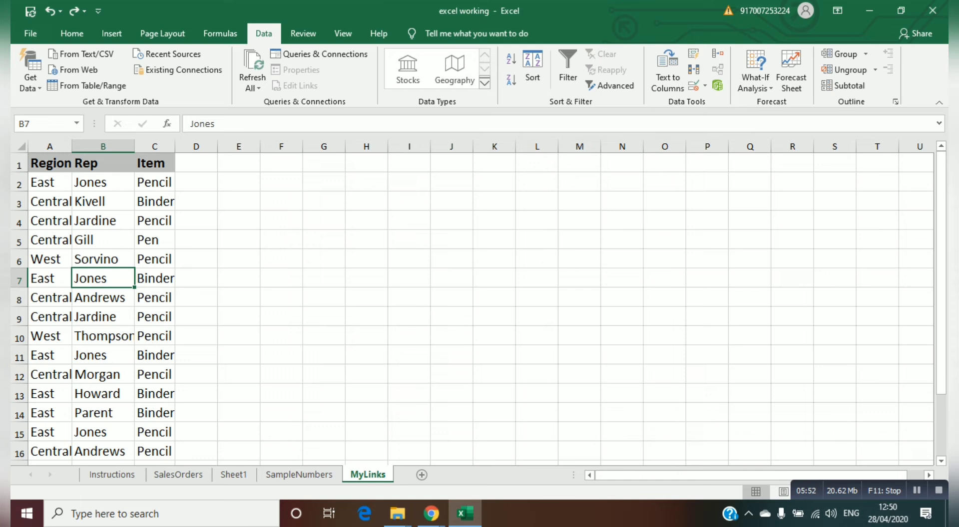
Step: Remove duplicates from the Region entries A2:A16 only, continuing with the current selection
click(50, 183)
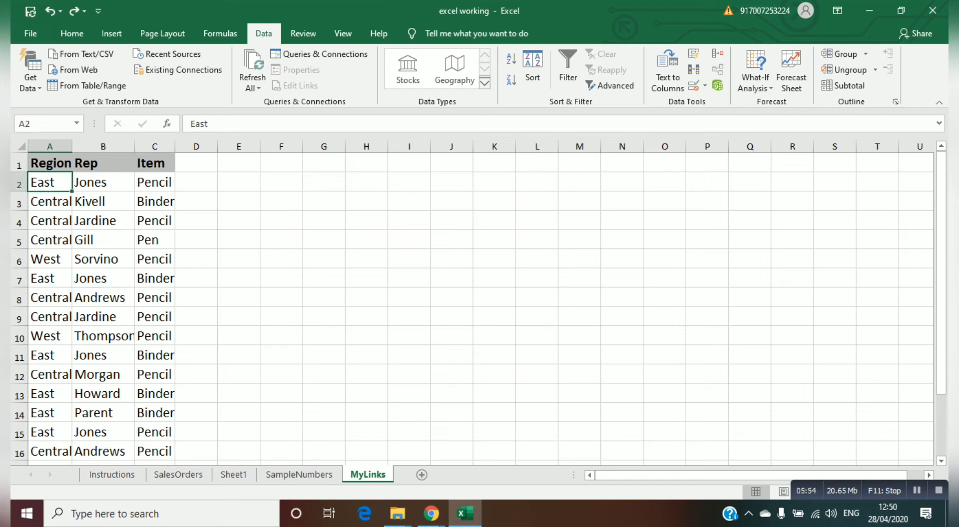
drag(50, 182, 50, 452)
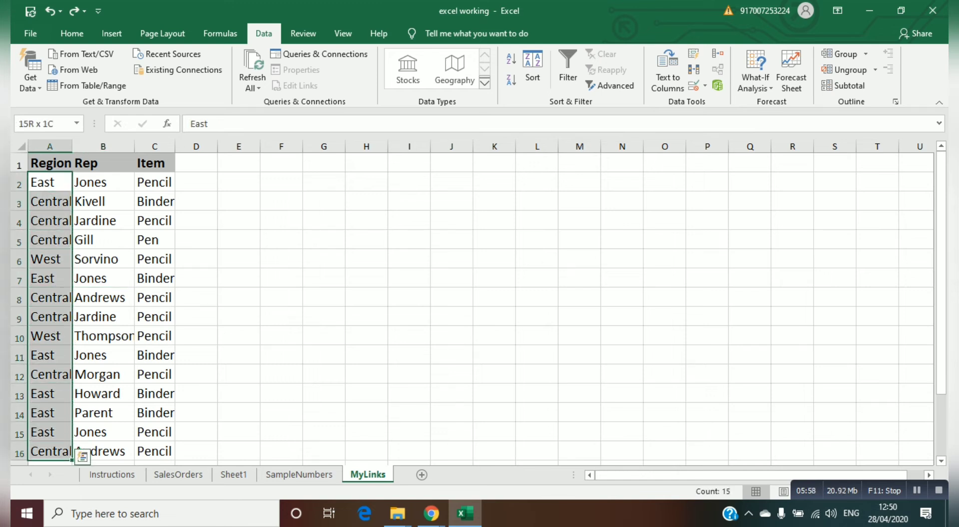
scroll(77, 452, down, 1)
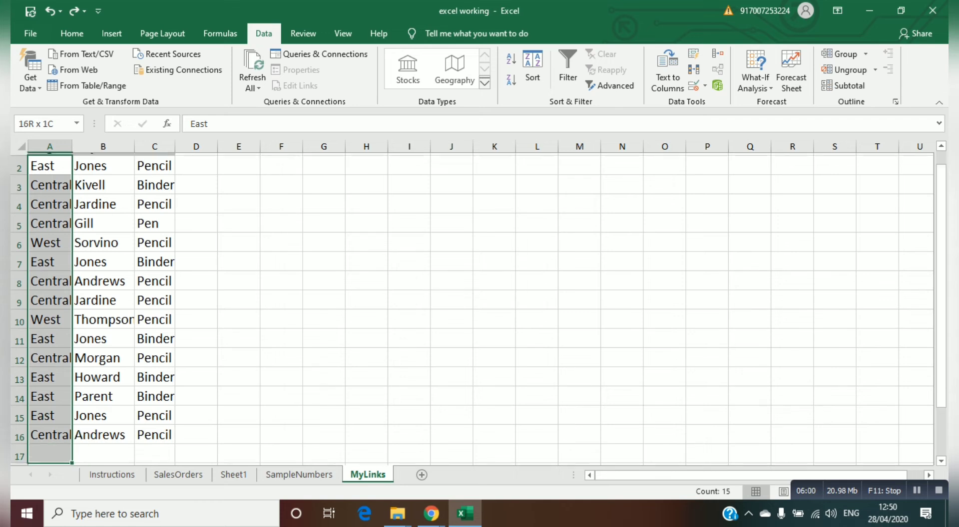
key(Up)
key(Down)
key(shift+Down)
key(shift+Down)
key(shift+Down)
key(shift+Down)
key(shift+Down)
key(shift+Down)
key(shift+Down)
key(shift+Down)
key(shift+Down)
key(shift+Down)
key(shift+Down)
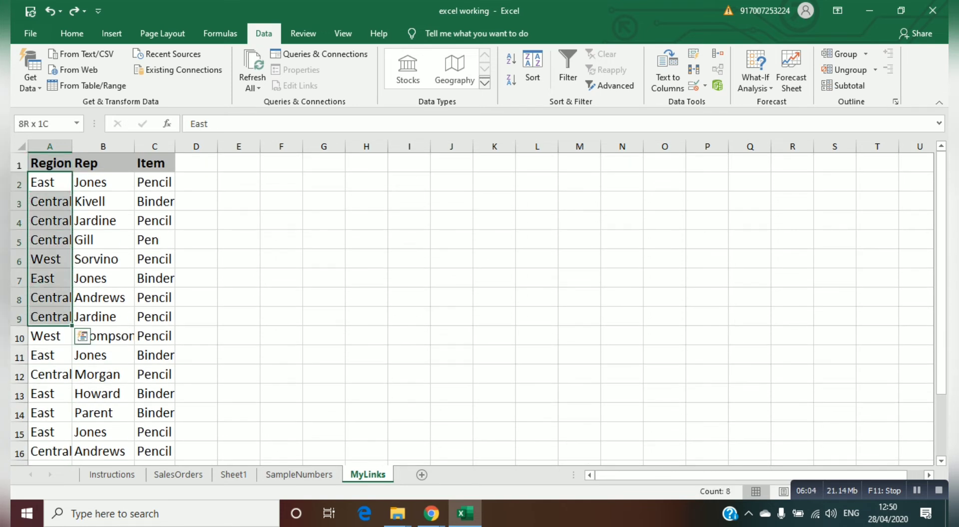
key(shift+Down)
key(shift+Down)
key(shift+Down)
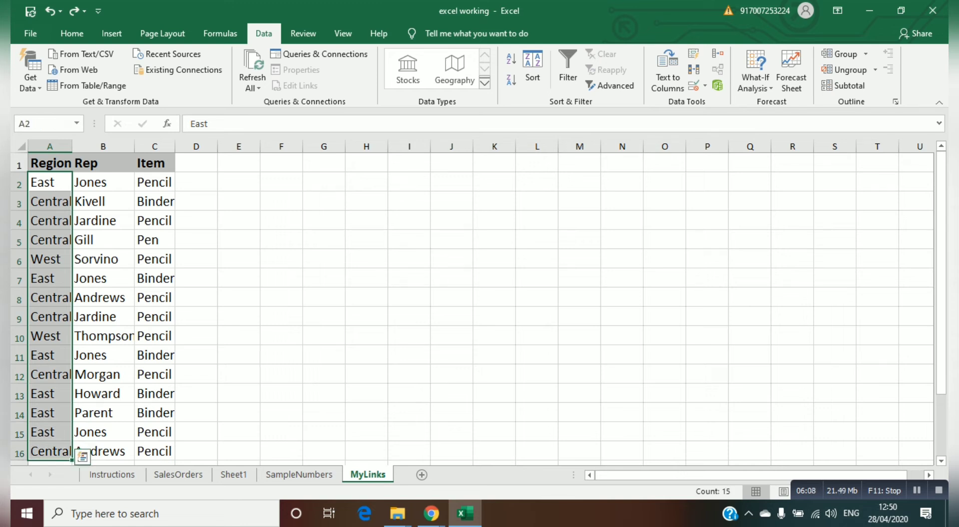
key(alt)
key(a)
key(m)
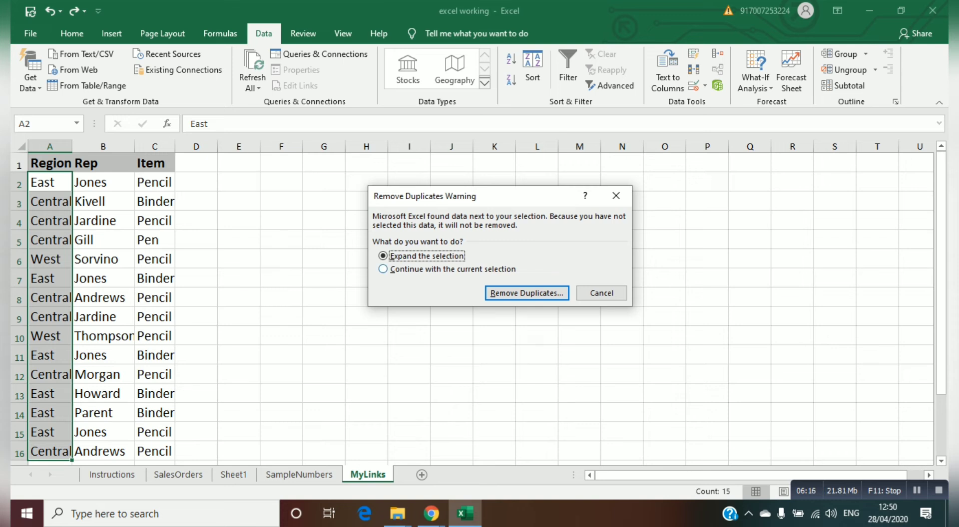
key(Down)
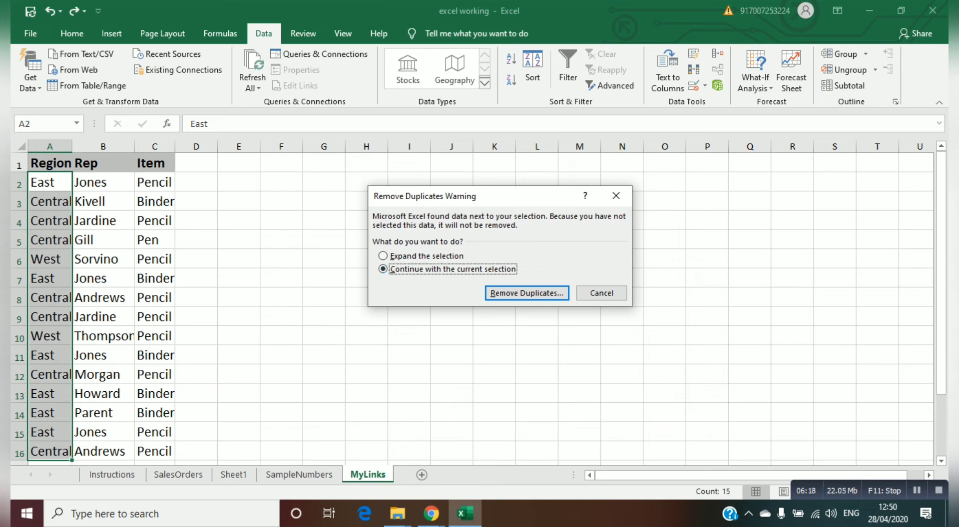
key(Tab)
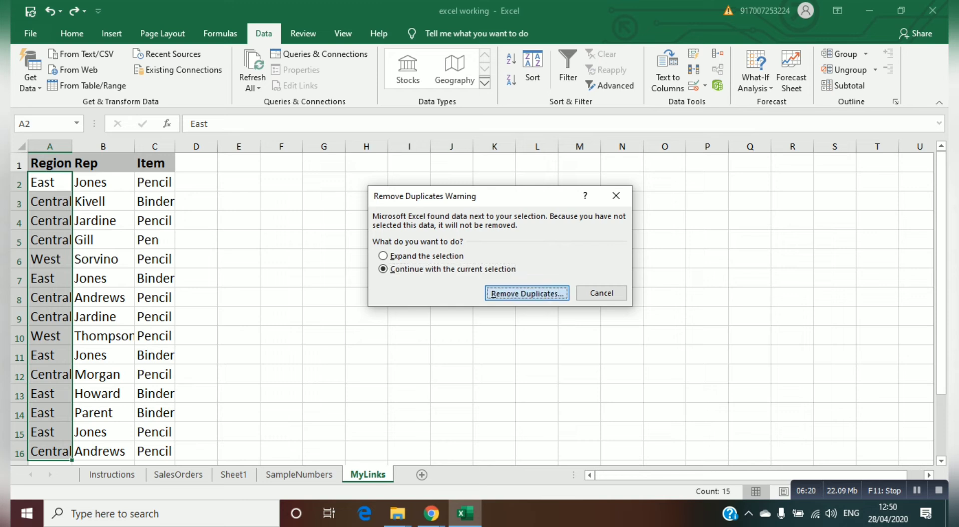
key(Return)
key(Tab)
key(Tab)
key(Tab)
key(Return)
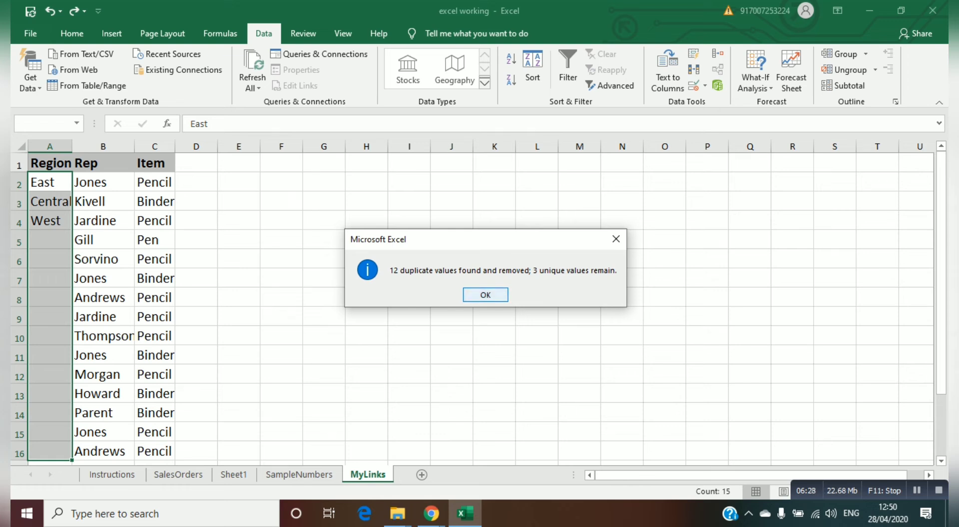
click(486, 294)
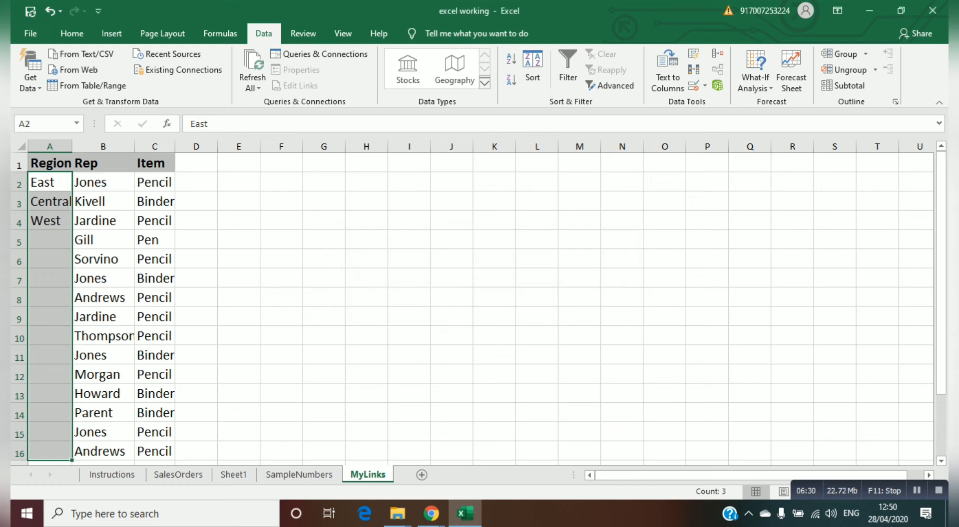
Step: Select the unique regions in A2:A4, and undo the duplicate removal in the Region column
click(49, 182)
drag(50, 182, 49, 221)
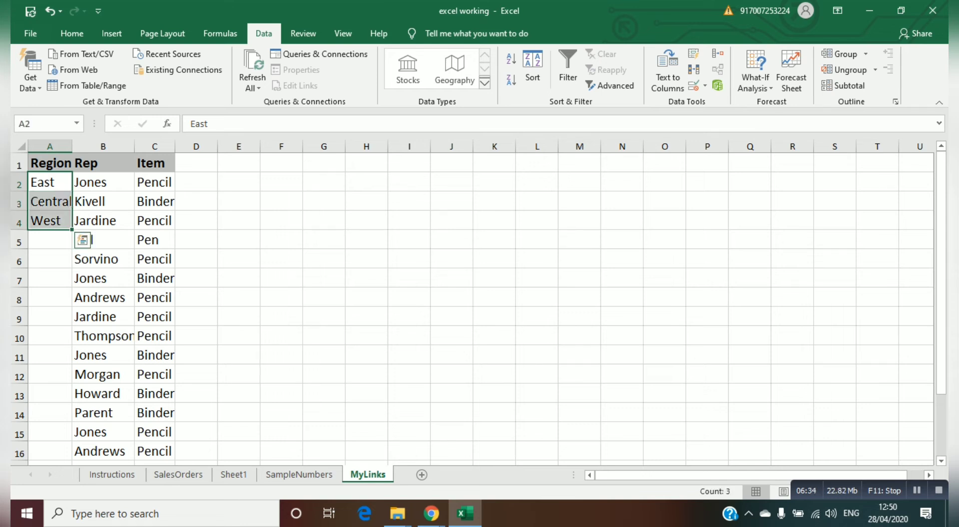
key(ctrl+z)
Step: Remove duplicate records from A2:C16, comparing the Region, Rep and Item columns together
drag(50, 183, 155, 451)
key(alt)
key(a)
key(m)
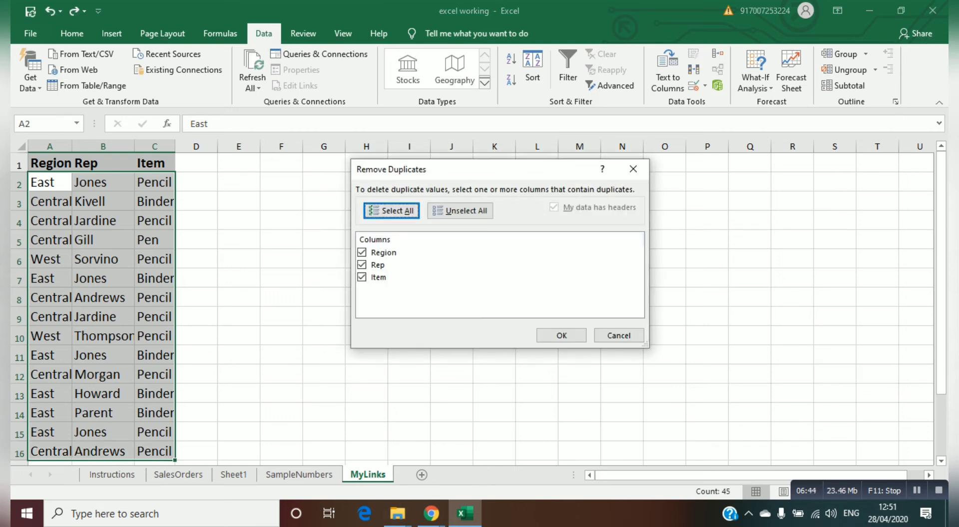
key(Return)
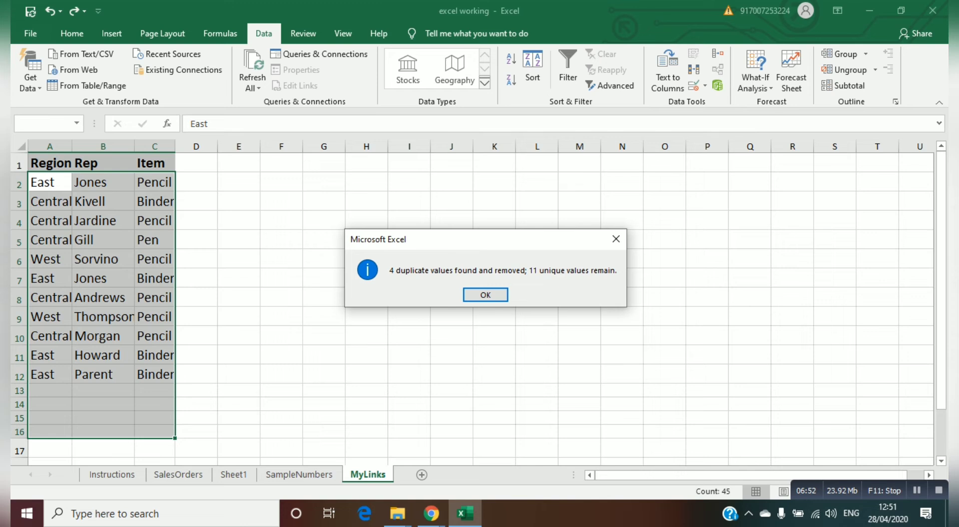
key(Return)
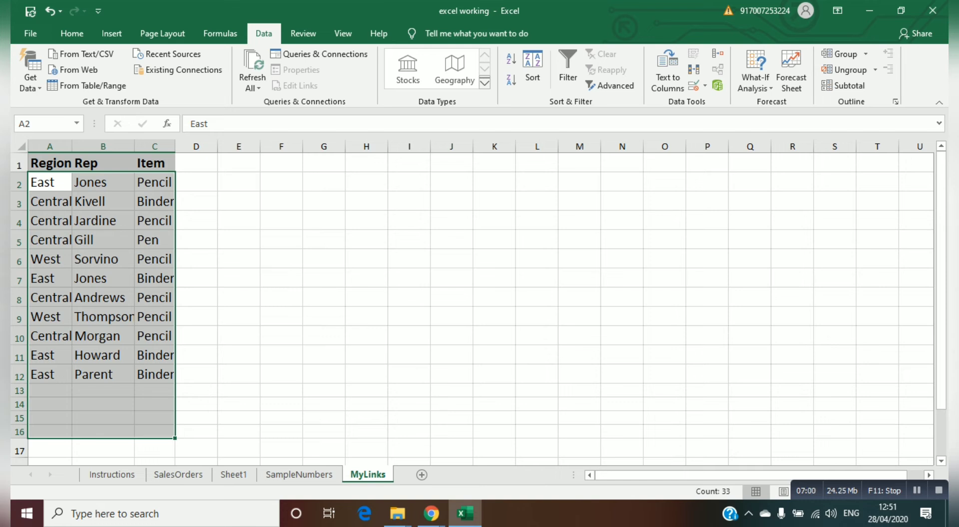
Step: Review the remaining records in A2:C12 for any repeated combination of region, rep and item
click(50, 182)
key(shift+Right)
key(shift+Right)
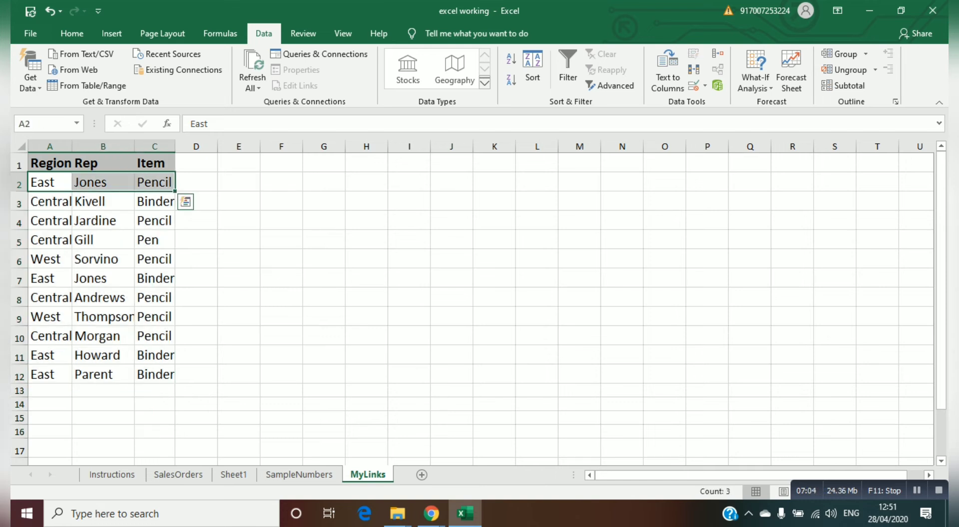
key(Left)
key(Right)
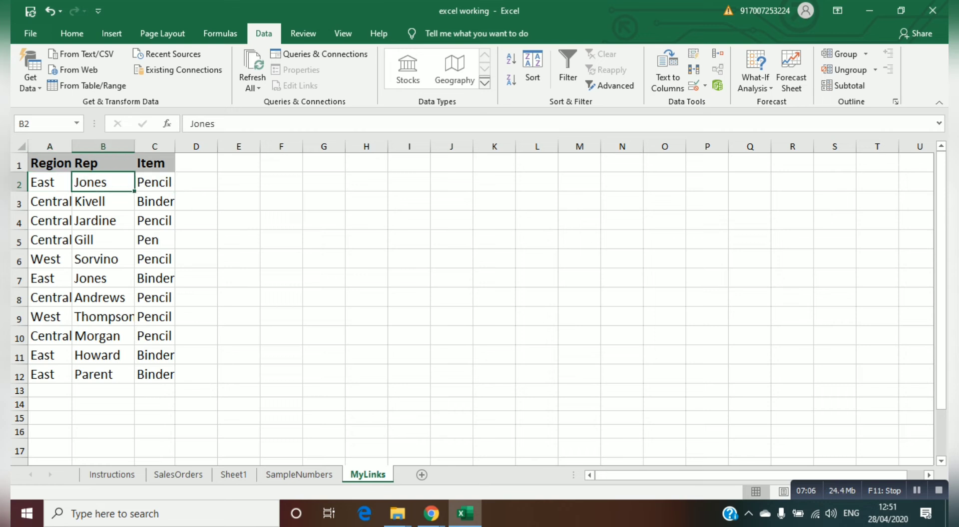
key(Right)
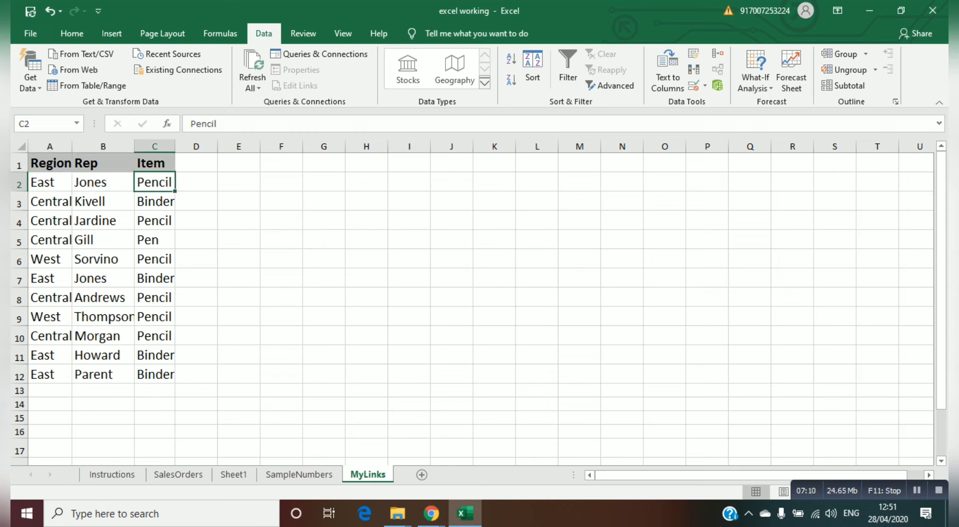
key(Home)
key(Right)
key(Right)
key(Down)
key(Down)
key(Down)
key(Down)
key(Down)
key(Down)
key(Down)
key(Down)
key(Down)
key(Down)
key(Left)
key(Left)
key(Up)
key(Up)
key(Up)
key(Up)
key(Up)
key(Up)
key(Up)
key(Up)
key(Up)
key(Up)
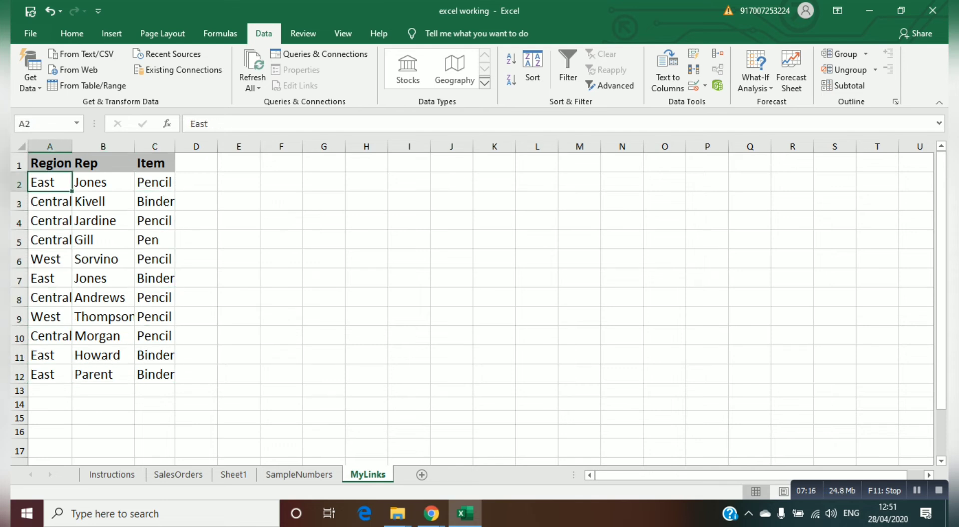
key(shift+Right)
key(shift+Right)
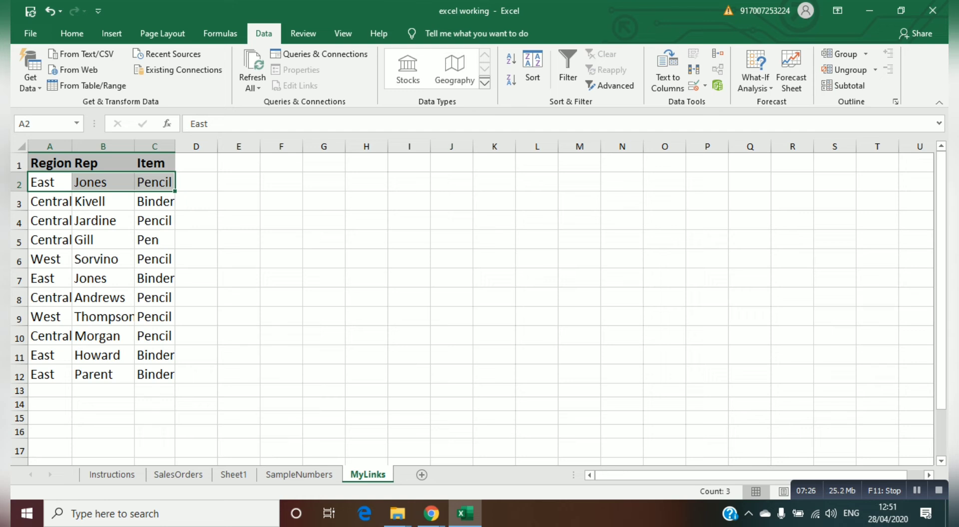
click(916, 491)
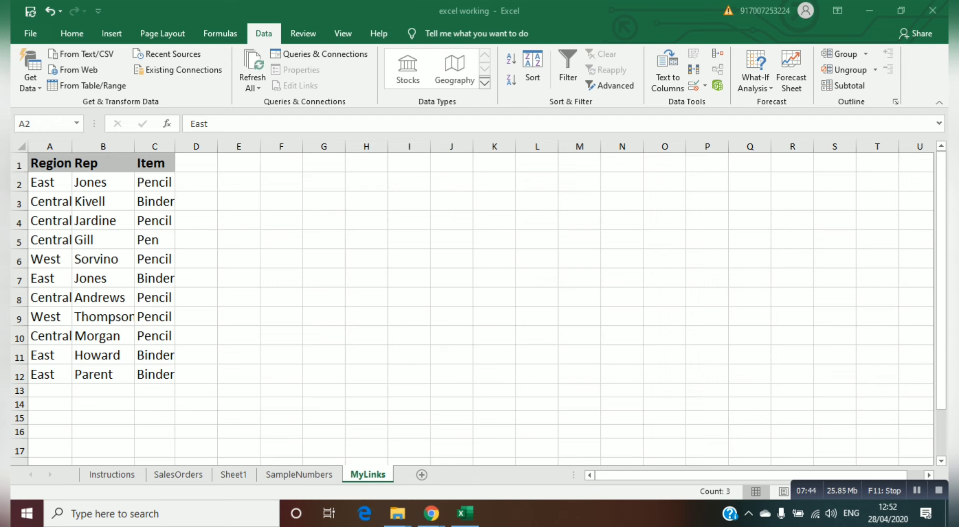
Step: On Sheet1, run Goal Seek to bring the percentage in E9 to 60% by changing the Computer marks in D7
click(233, 475)
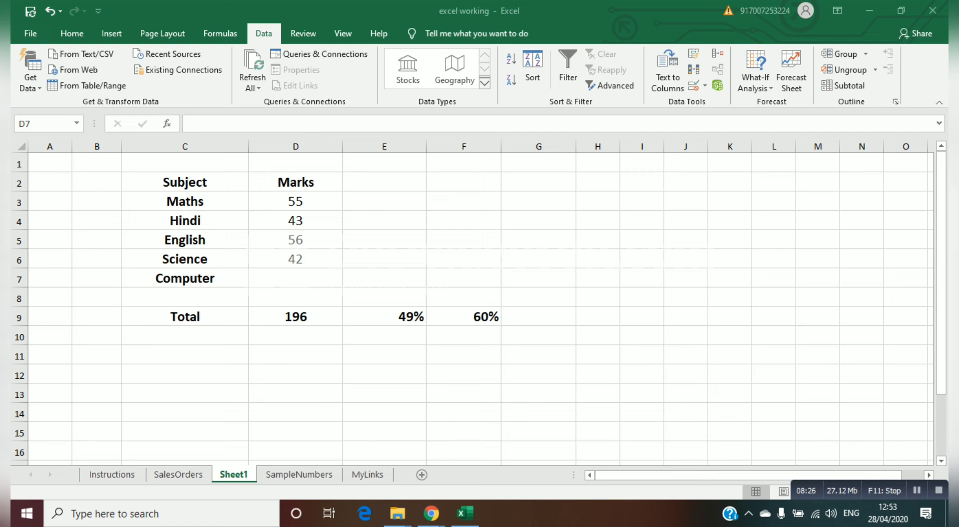
click(755, 77)
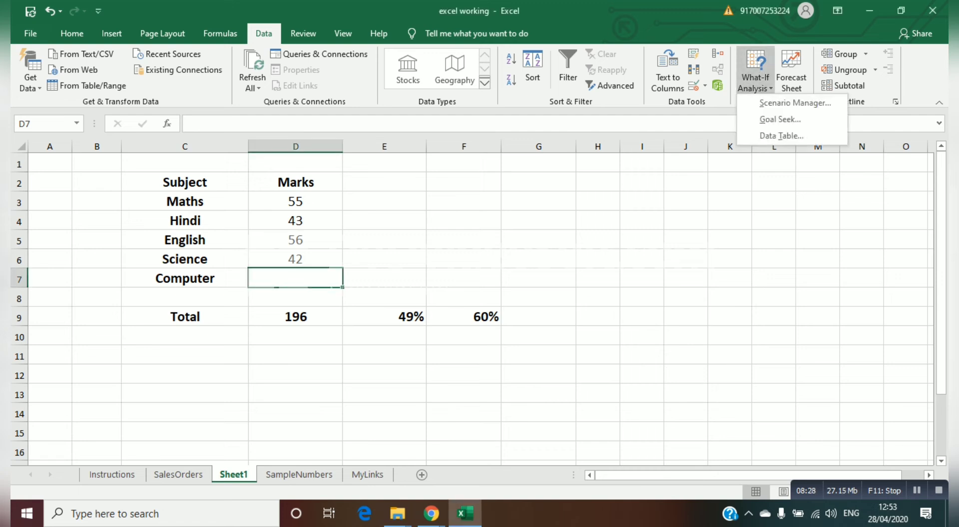
click(780, 119)
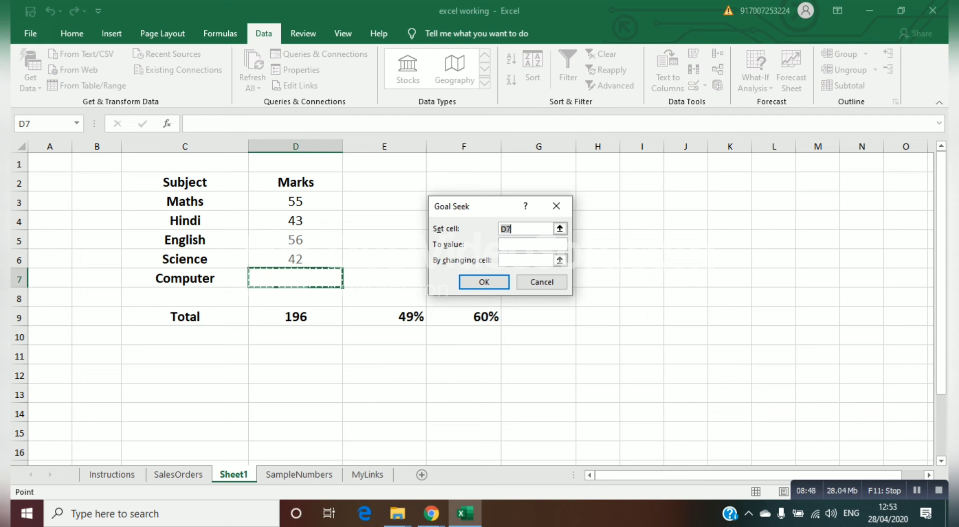
click(384, 317)
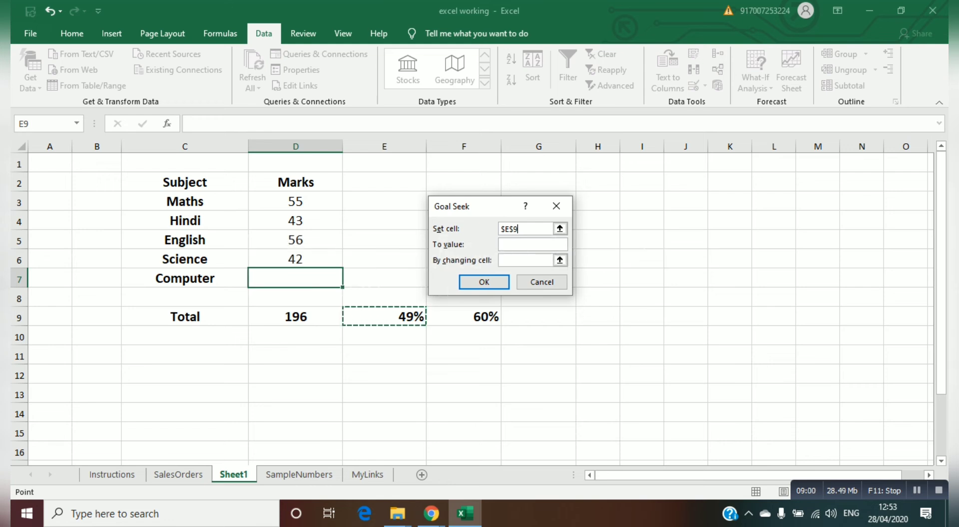
click(532, 245)
text(6)
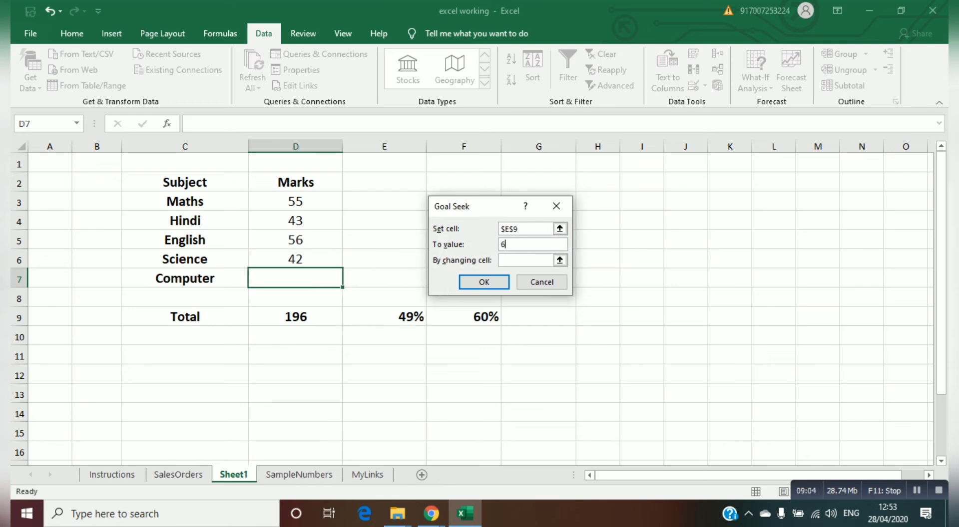
text(0%)
click(295, 278)
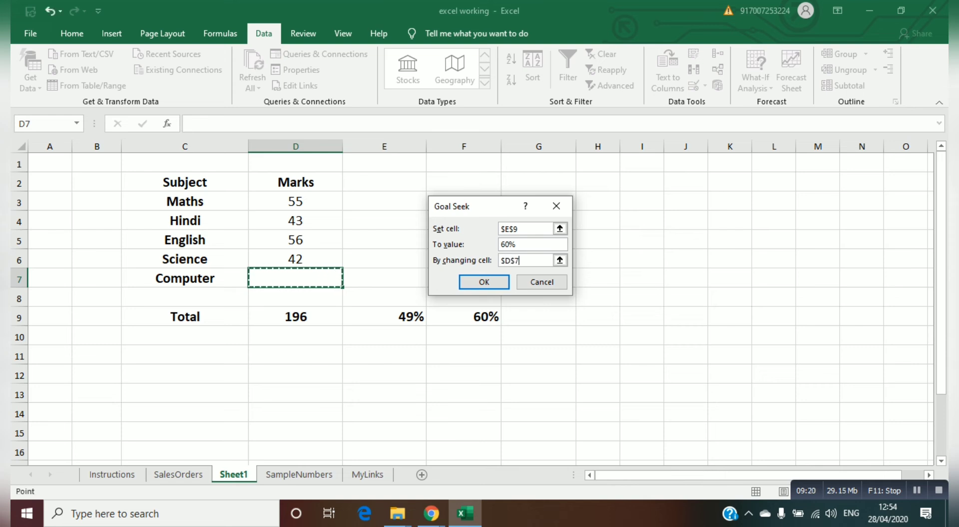
click(484, 281)
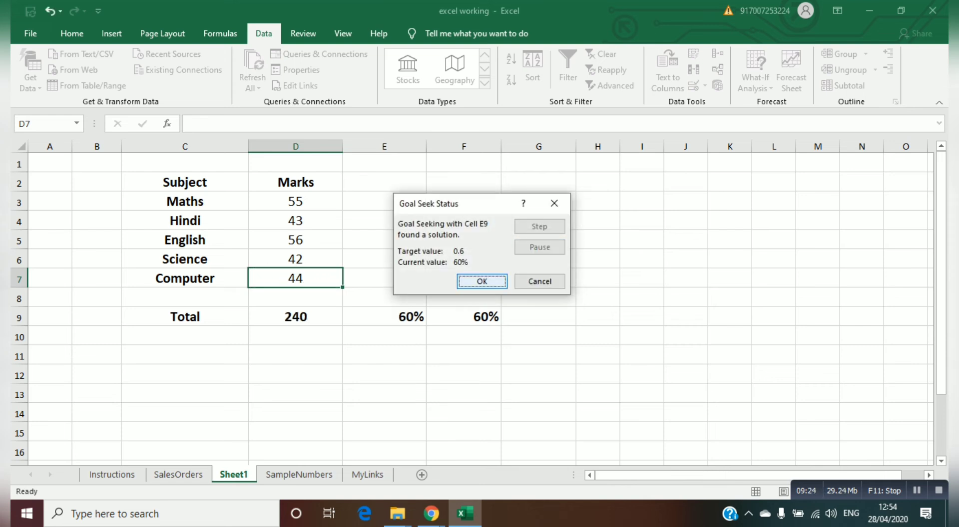
key(Return)
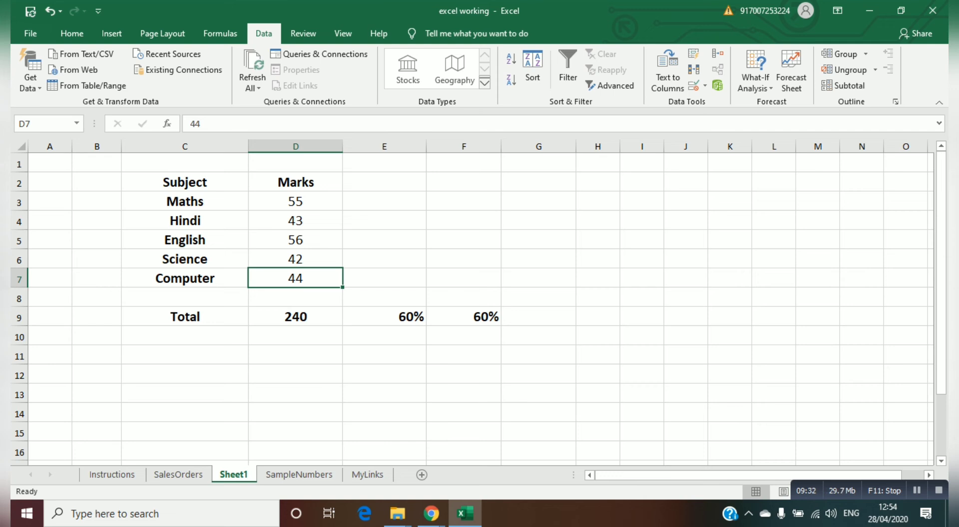
click(384, 317)
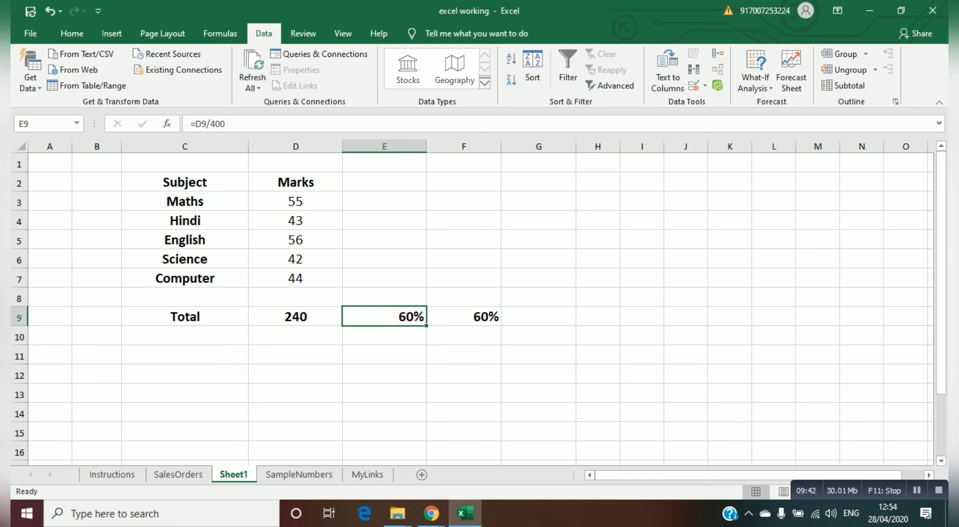
Step: On the SampleNumbers sheet, examine how the serial numbers, names and towns are stacked in D3:D22
key(ctrl+Page_Down)
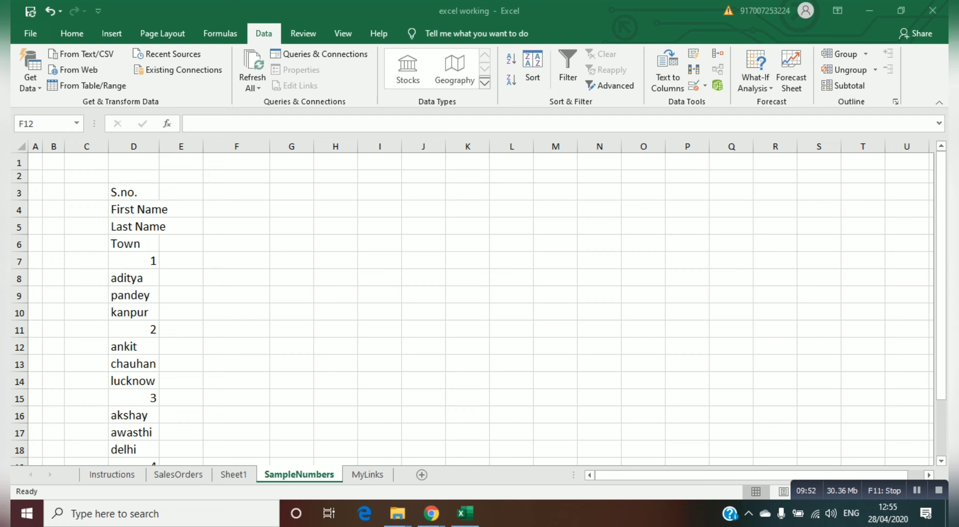
click(133, 192)
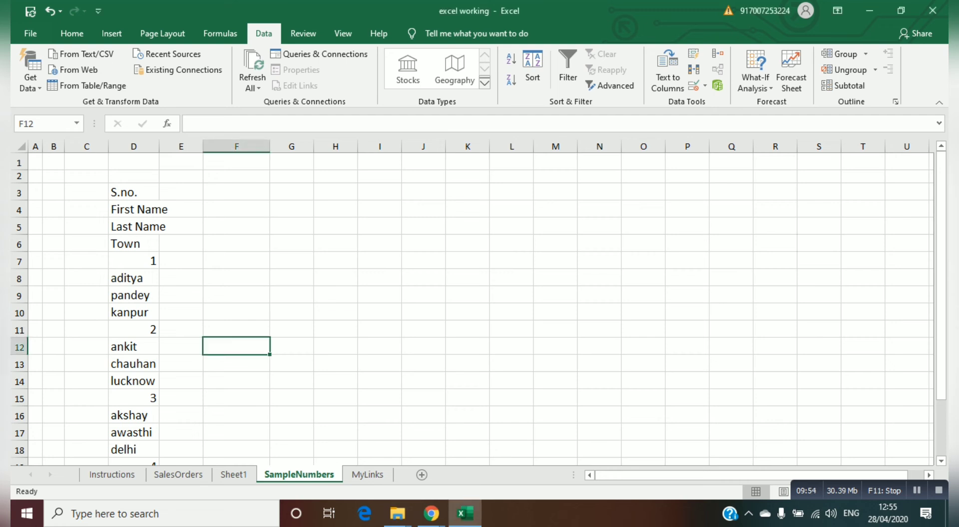
click(133, 192)
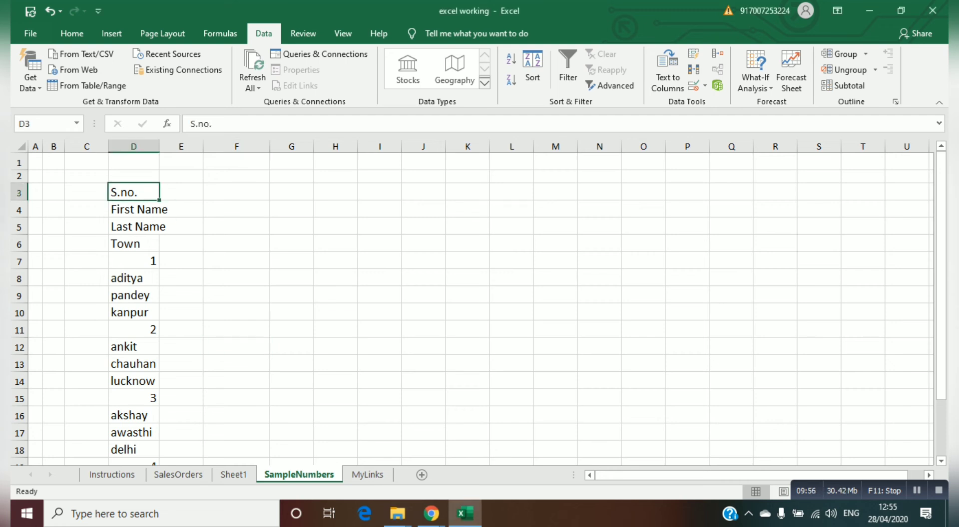
click(133, 210)
click(133, 226)
click(133, 244)
click(133, 261)
click(134, 278)
click(133, 261)
click(133, 278)
click(134, 295)
click(133, 278)
click(133, 295)
click(133, 312)
click(133, 329)
key(Down)
key(Down)
key(Down)
key(Down)
key(Down)
key(Down)
key(Down)
key(Down)
key(Down)
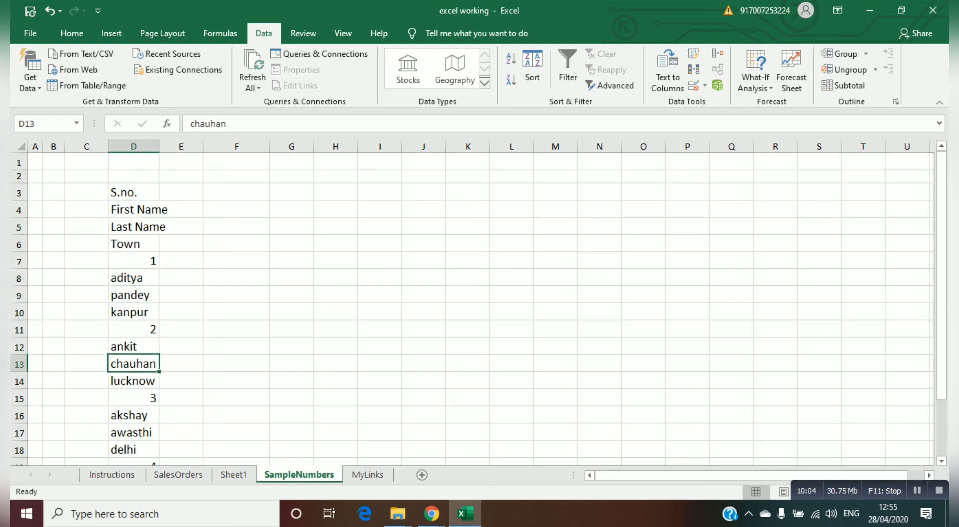
key(Down)
key(Down)
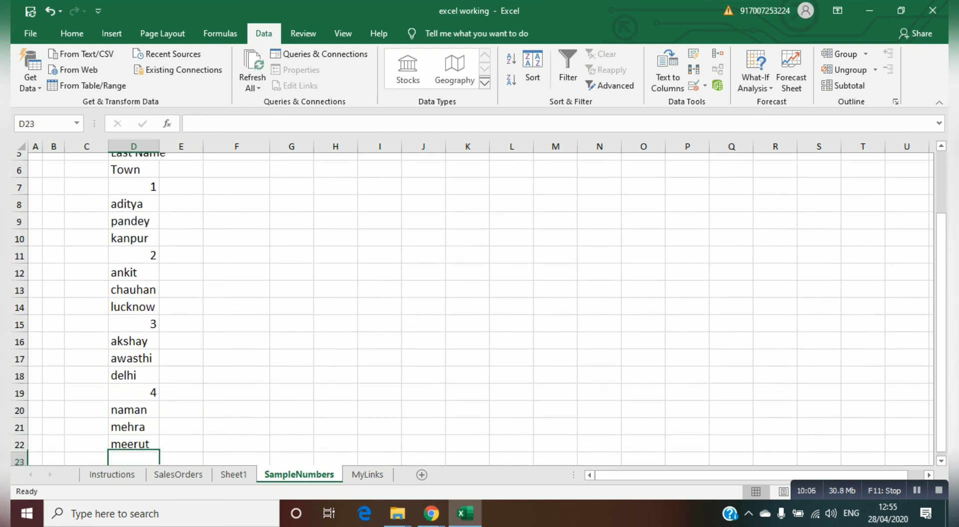
key(Up)
key(Up)
key(Up)
key(Up)
key(Up)
key(Up)
key(Up)
key(Up)
key(Up)
key(Up)
key(Up)
key(Up)
key(Up)
key(Up)
key(Up)
key(Up)
key(Up)
key(Up)
key(Up)
key(Up)
key(Down)
key(Down)
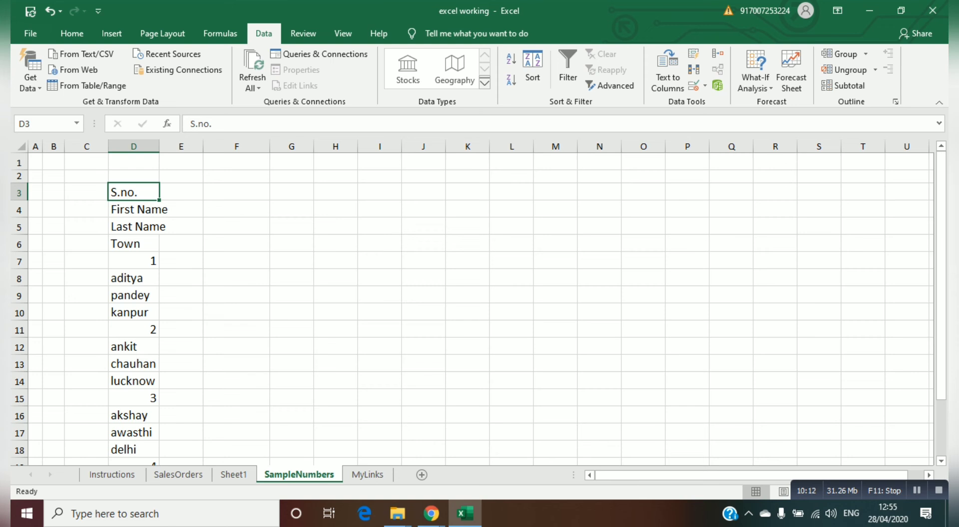
Step: Try rearranging the stacked data by copying D3:D10 and pasting it transposed at F3
key(shift+Down)
key(shift+Down)
key(shift+Down)
key(shift+Down)
key(shift+Down)
key(shift+Down)
key(shift+Down)
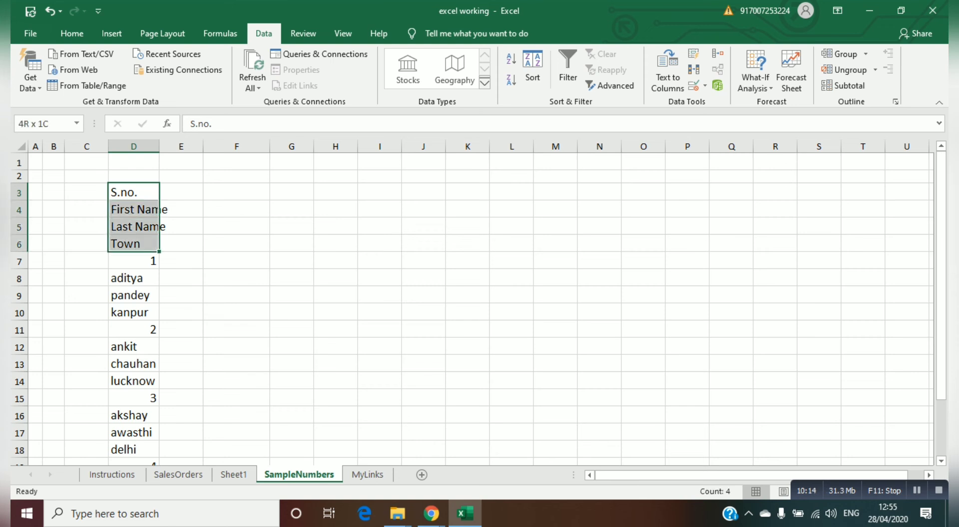
key(shift+Down)
key(shift+Up)
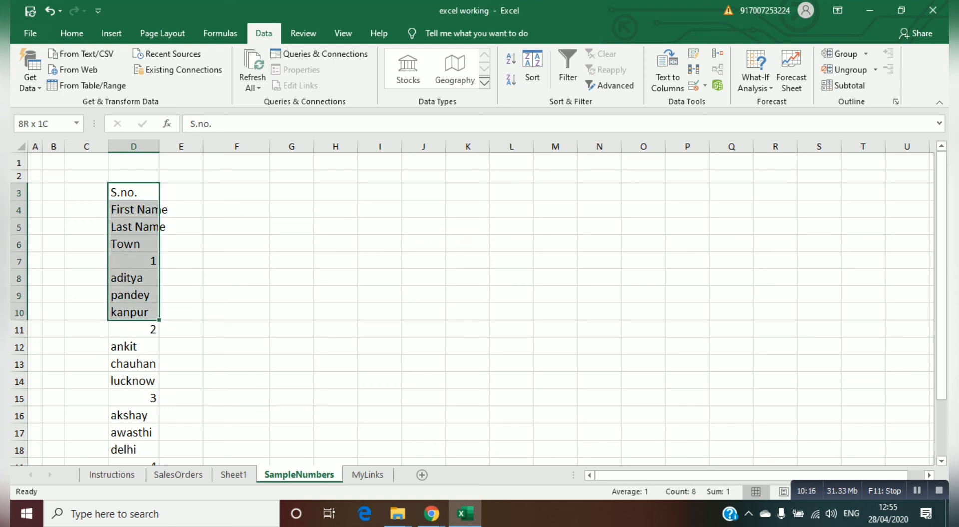
right_click(130, 308)
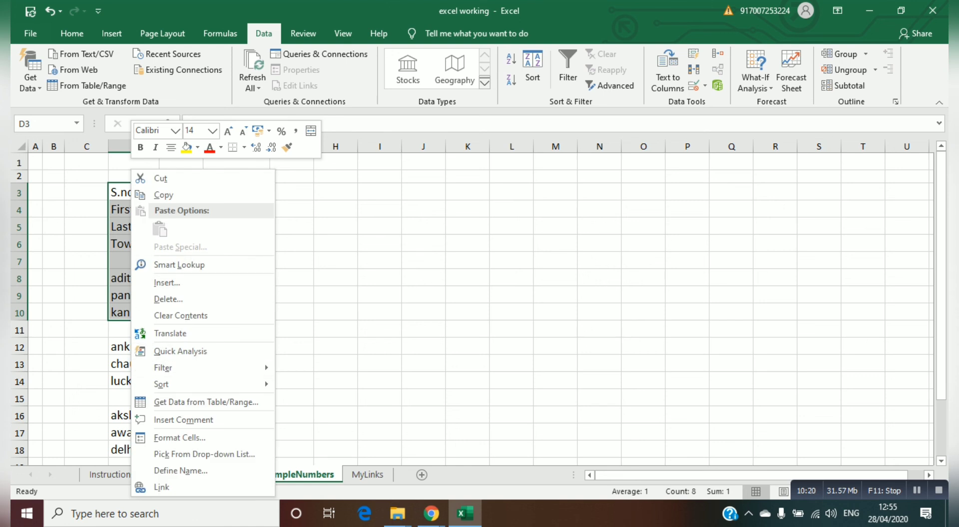
key(Escape)
key(ctrl+c)
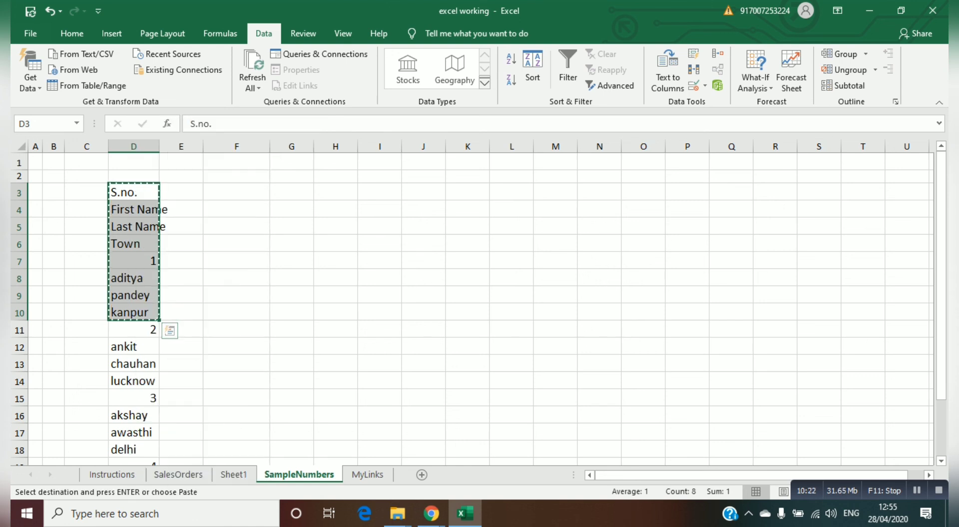
click(236, 192)
right_click(250, 189)
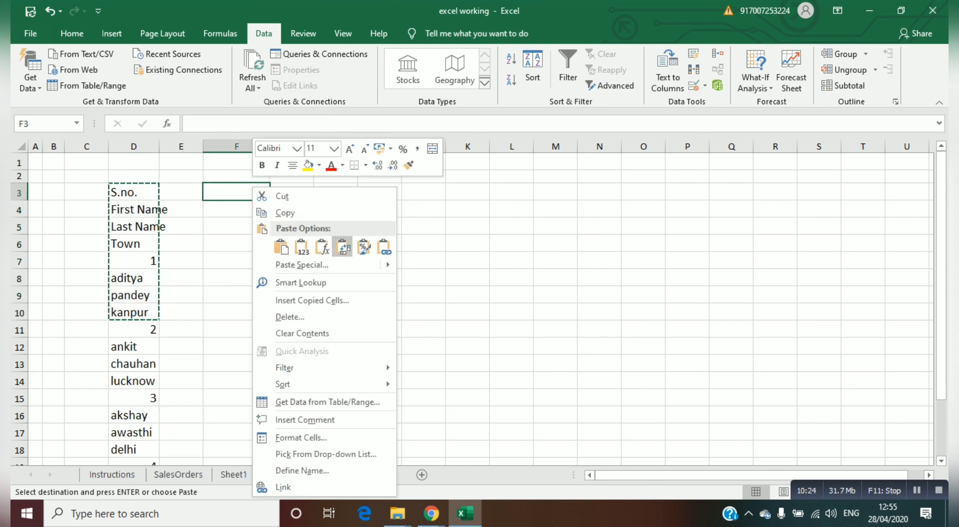
click(342, 246)
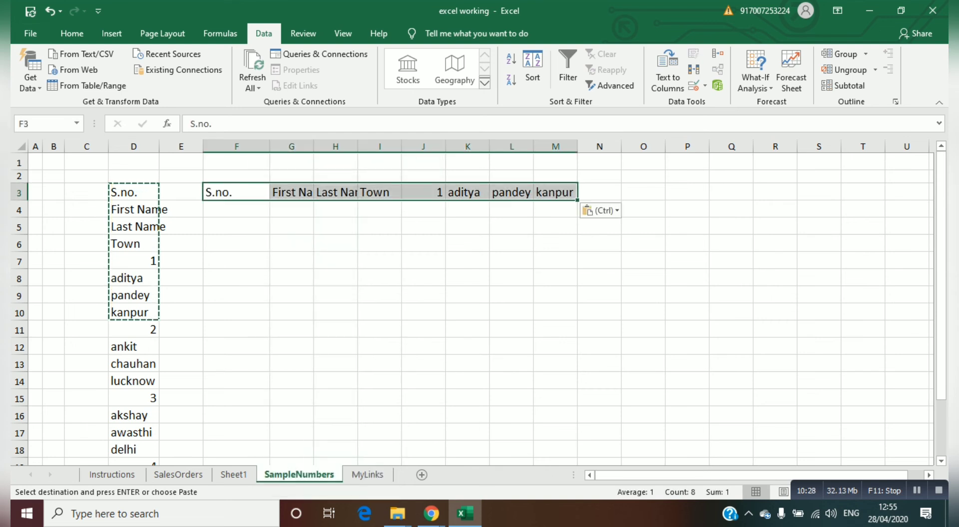
Step: Clear the transposed values from F3:M3
click(236, 192)
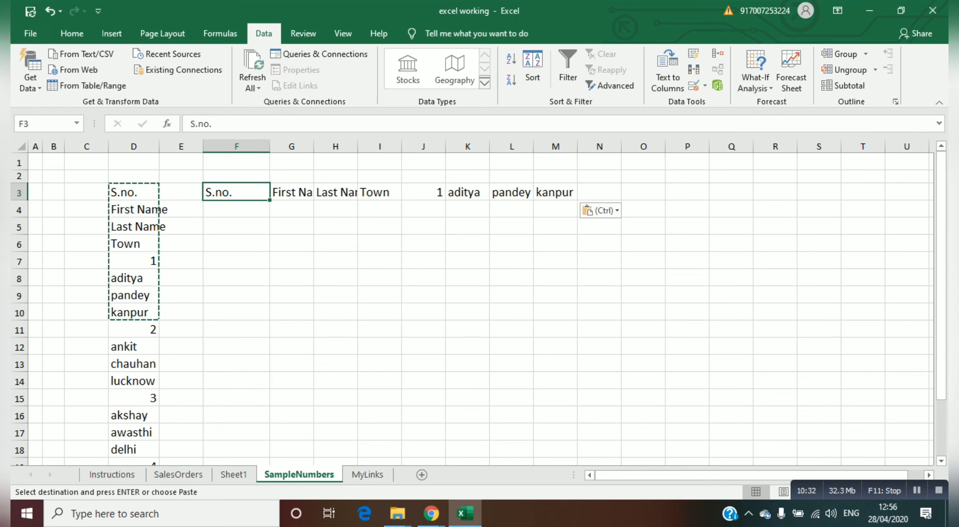
key(shift+Right)
key(shift+Right)
key(shift+Right)
key(shift+Right)
key(shift+Right)
key(shift+Right)
key(shift+Right)
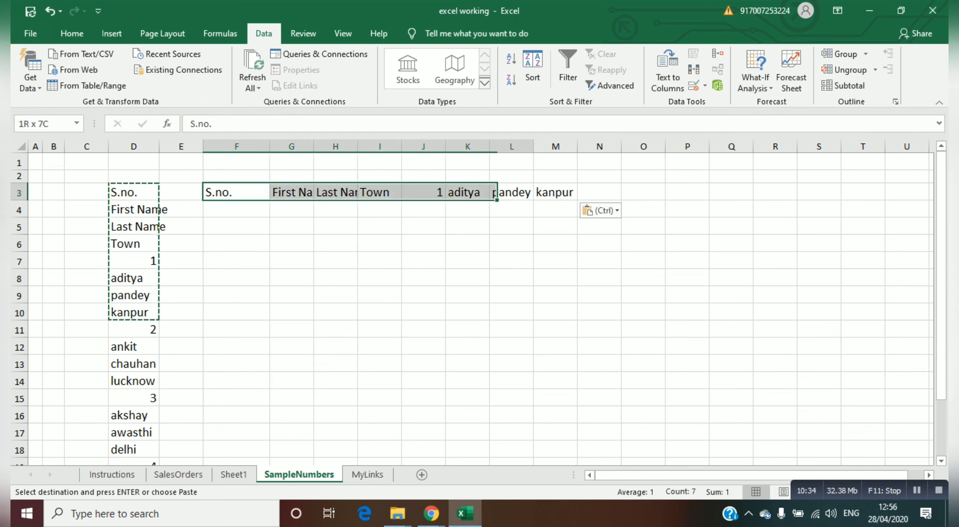
key(Delete)
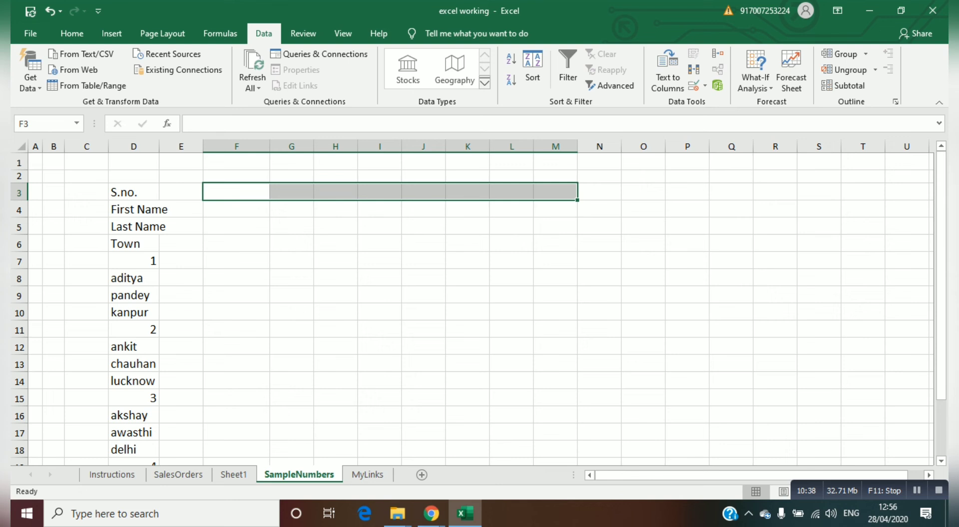
Step: Enter the placeholder QrD3 in F3 and fill the series across to I3
drag(134, 192, 145, 161)
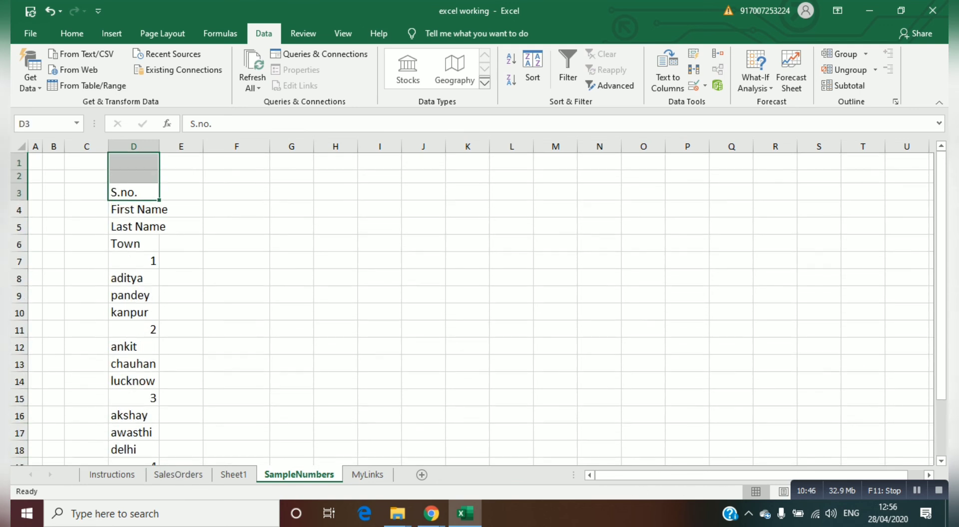
click(237, 193)
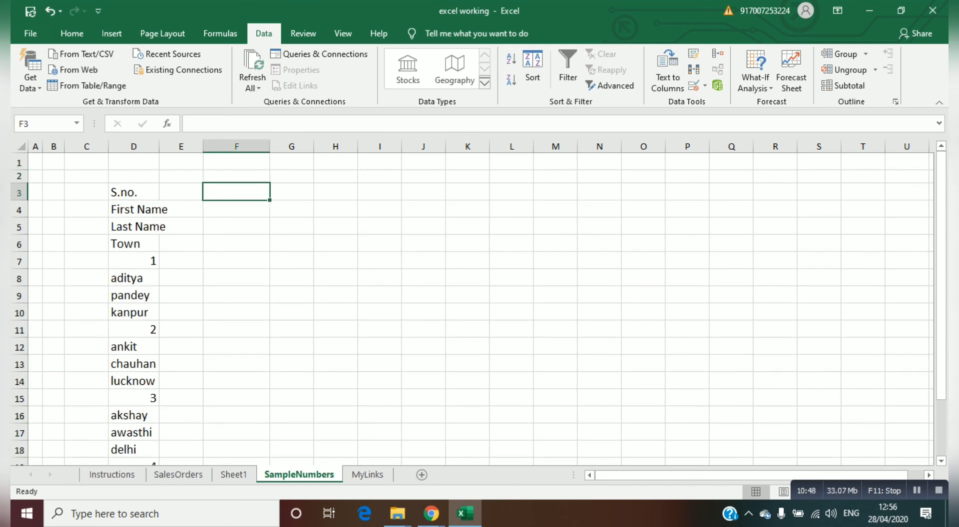
text(QrD3)
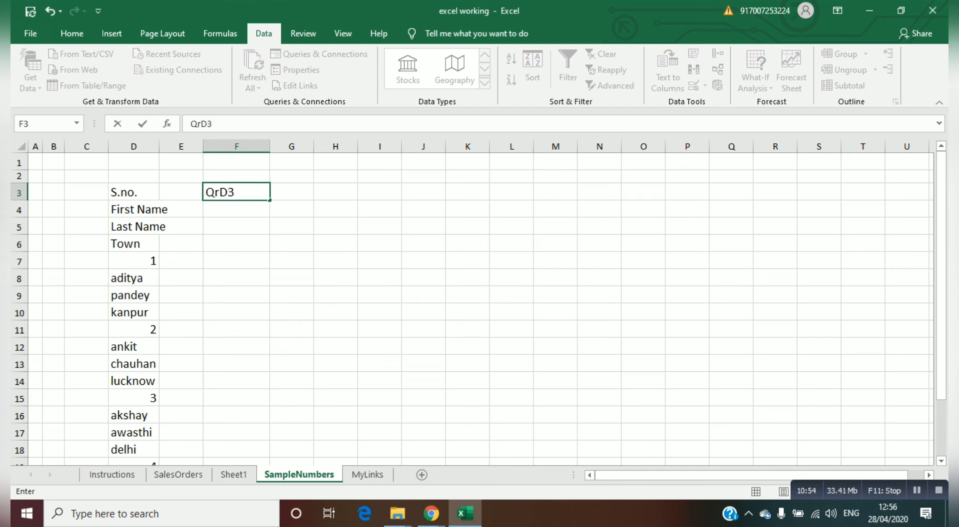
key(Return)
key(Down)
key(Down)
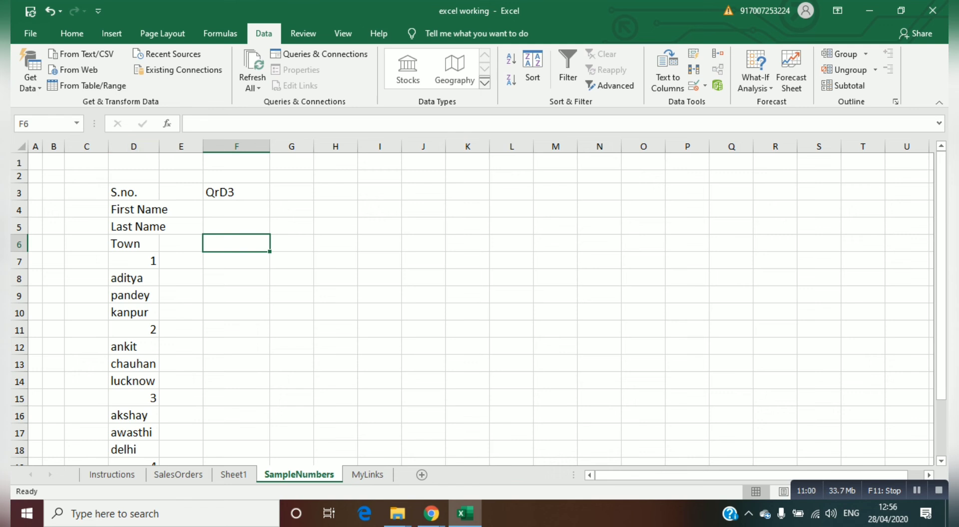
click(237, 193)
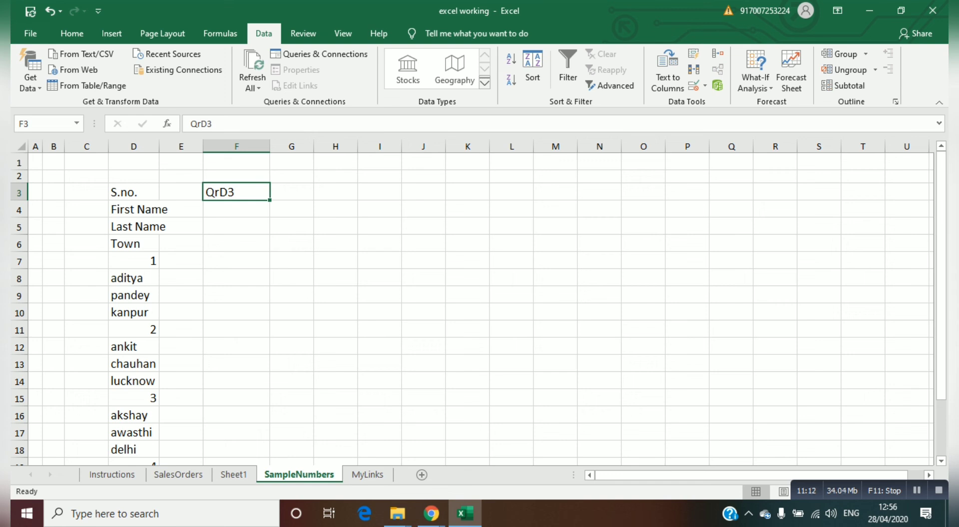
drag(270, 200, 397, 201)
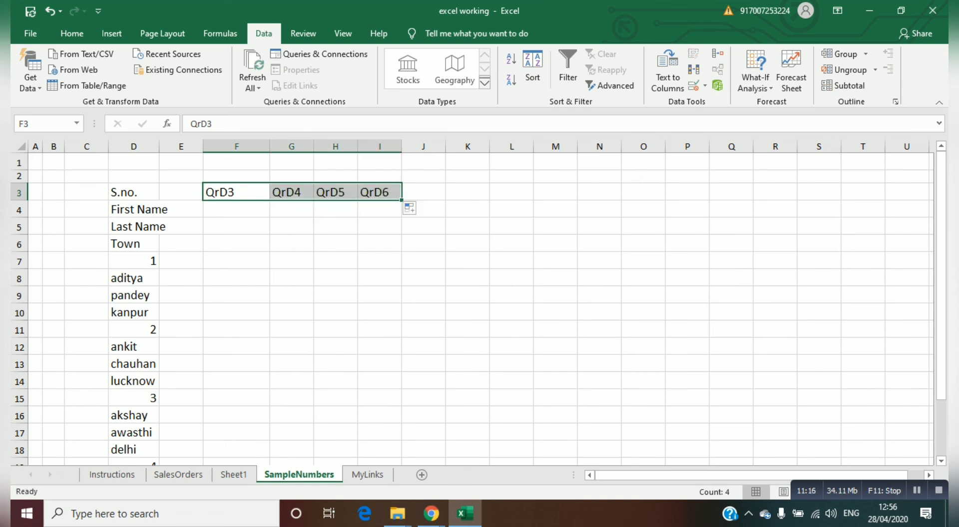
Step: Enter QrD7 in F4 and fill the series across to I4
click(236, 209)
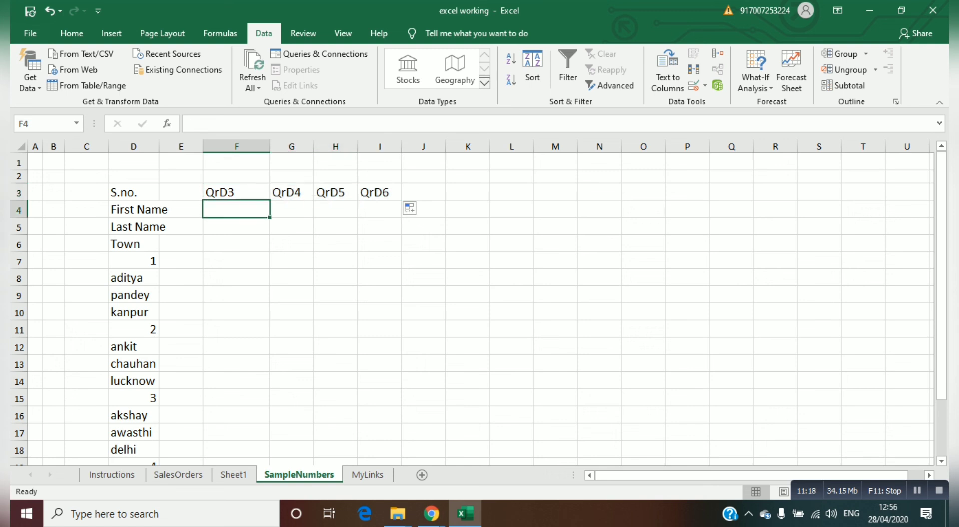
text(QrD3)
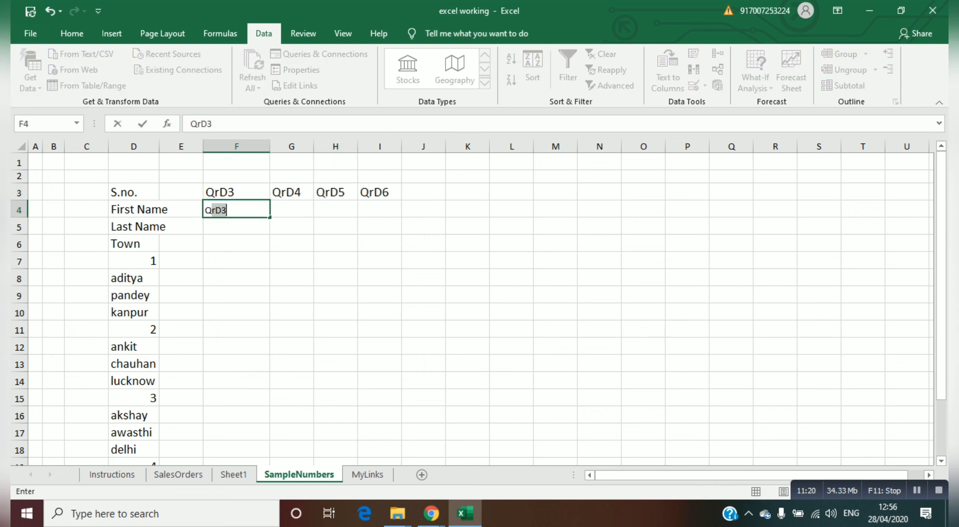
text(7)
click(236, 243)
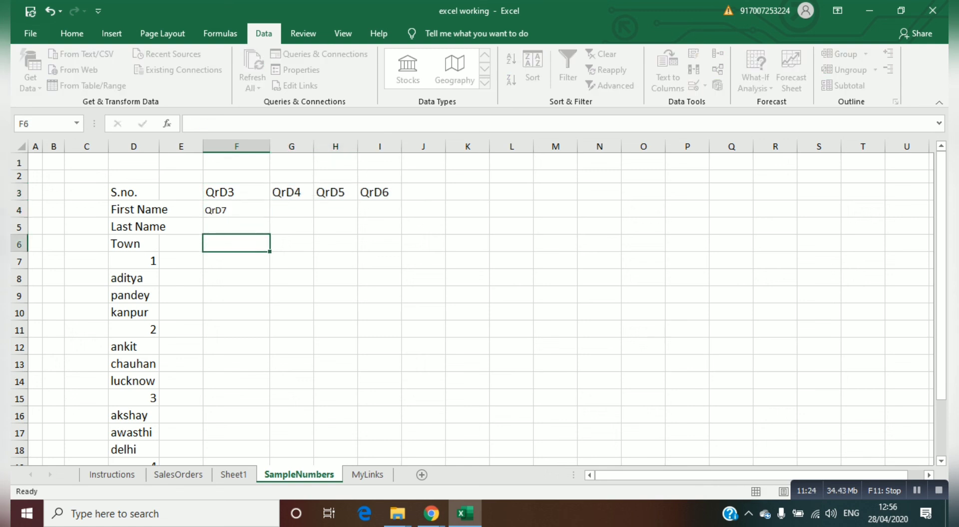
click(236, 209)
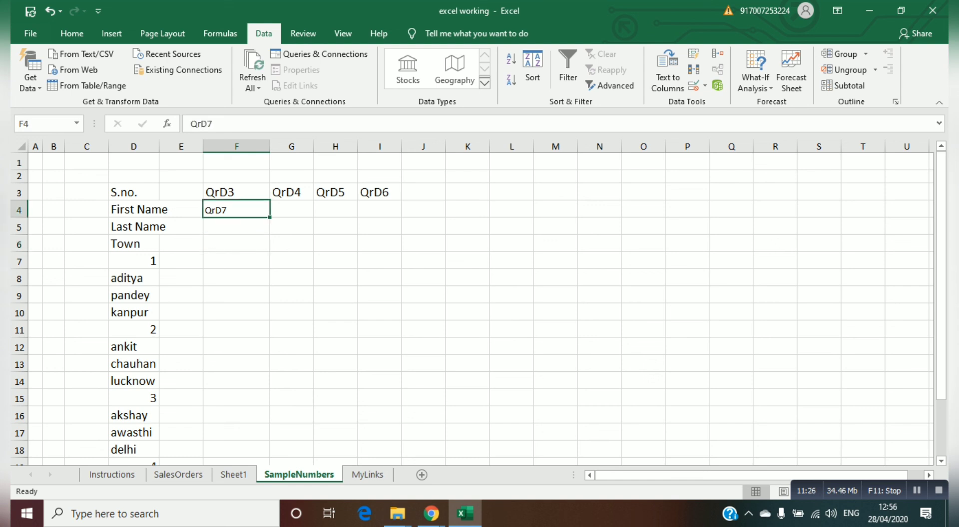
drag(270, 218, 376, 216)
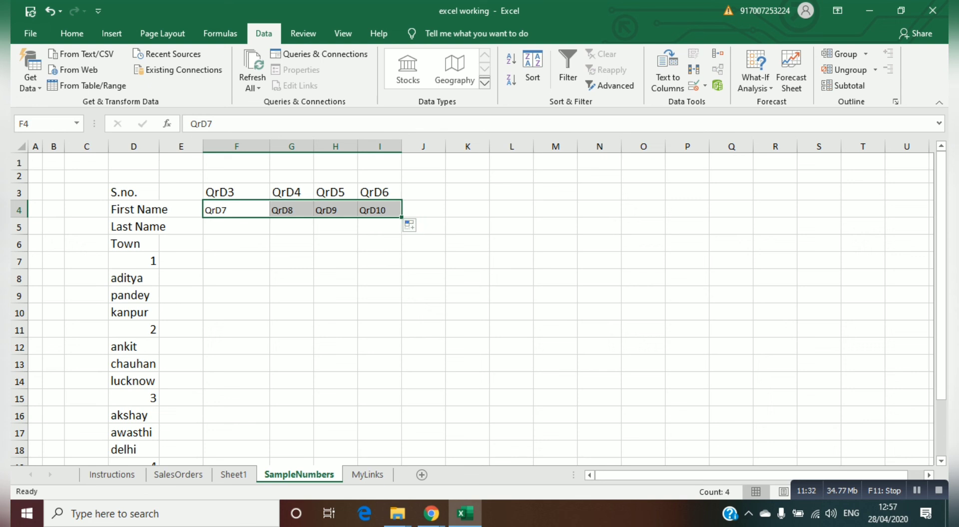
Step: Check the last data row in column D, and fill the F3:I4 placeholder pattern down to row 7
scroll(472, 308, down, 2)
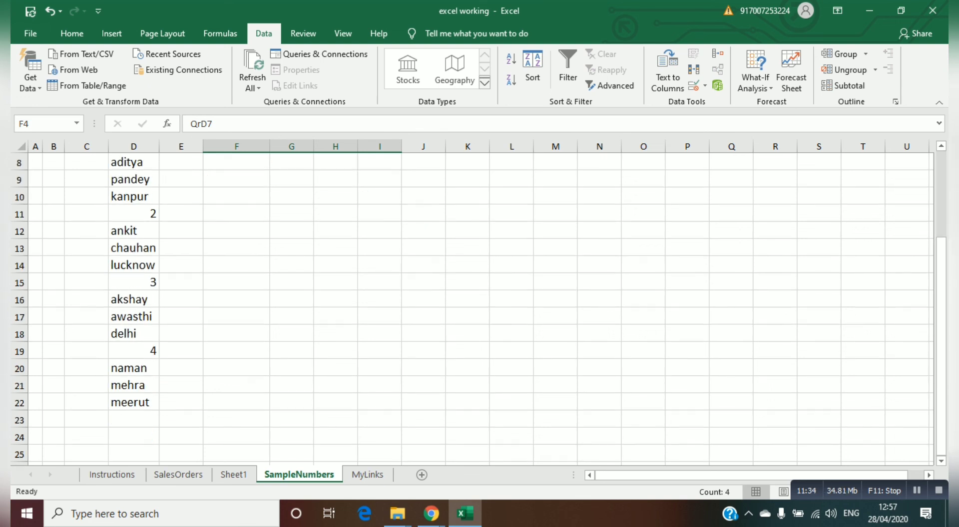
click(134, 402)
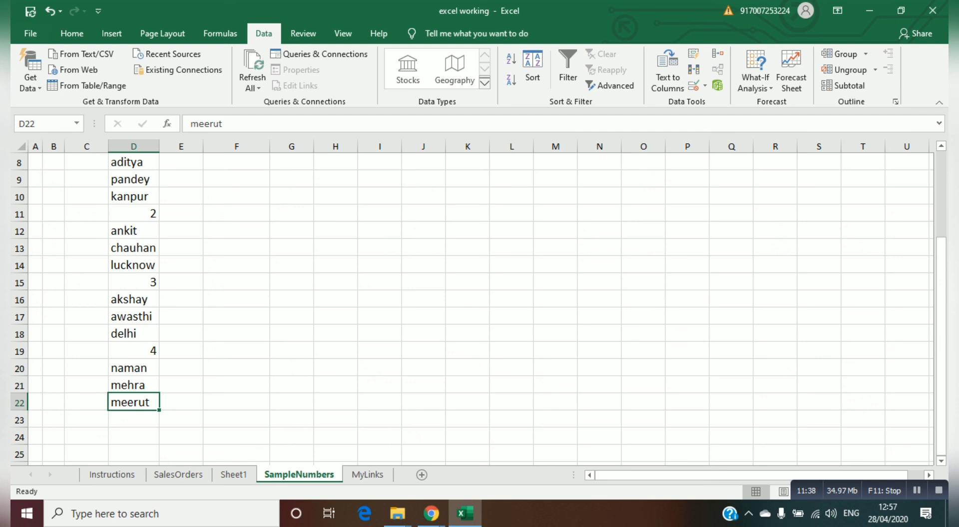
scroll(471, 309, up, 3)
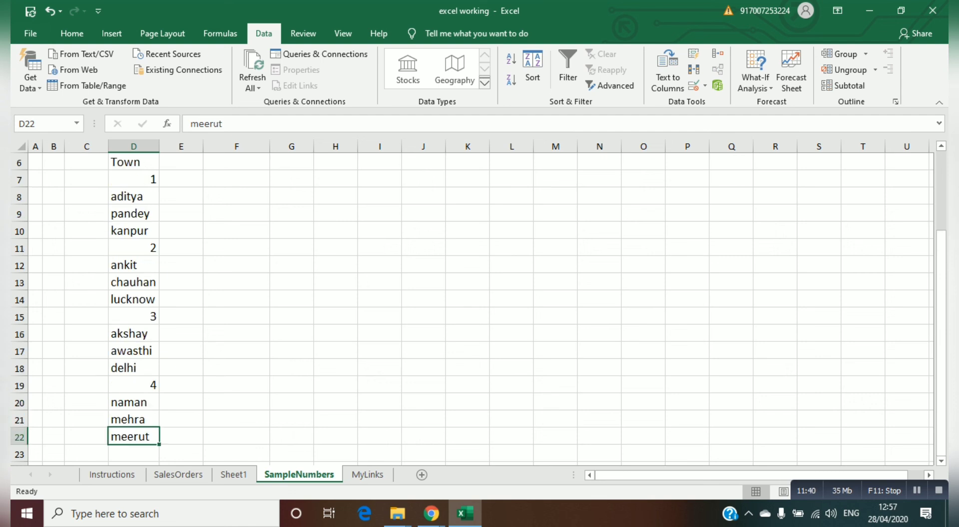
drag(235, 192, 405, 260)
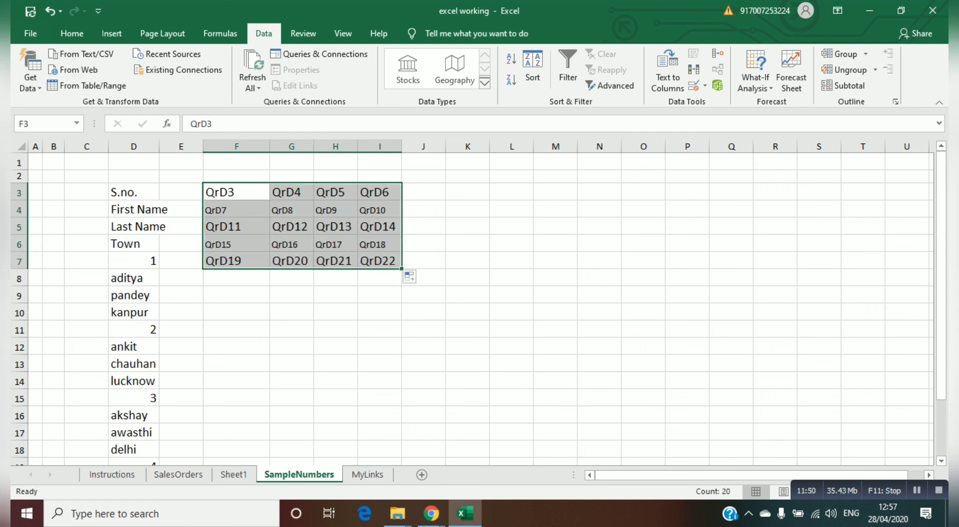
Step: Review the placeholder references in F3:I7 against the stacked data in column D
click(379, 312)
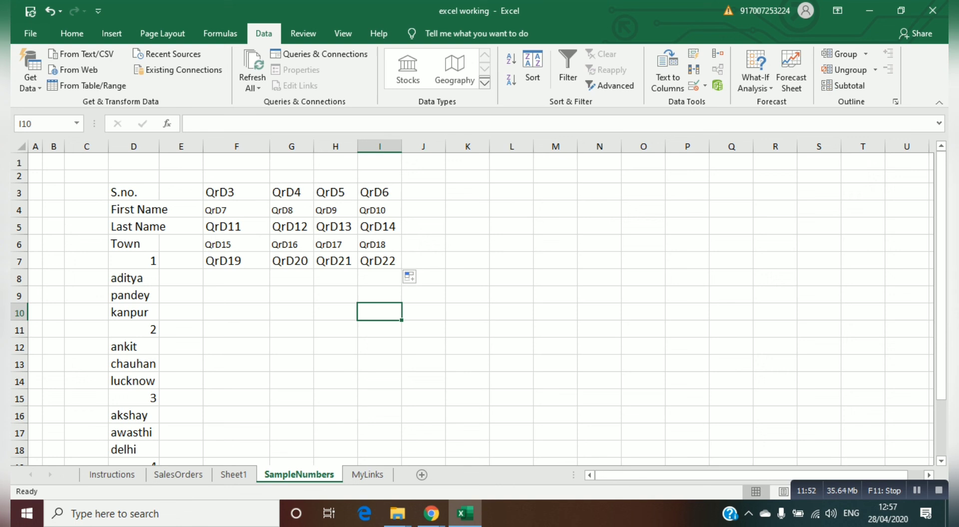
click(292, 295)
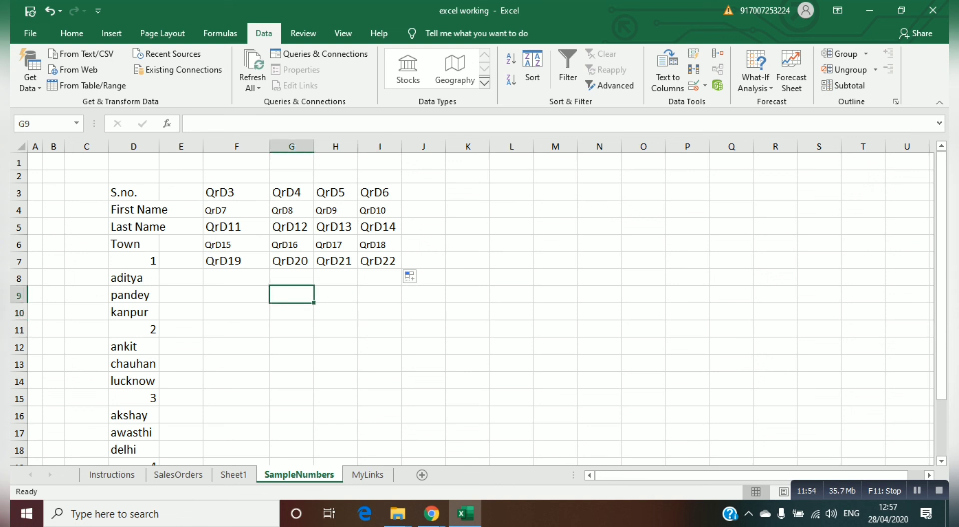
click(236, 192)
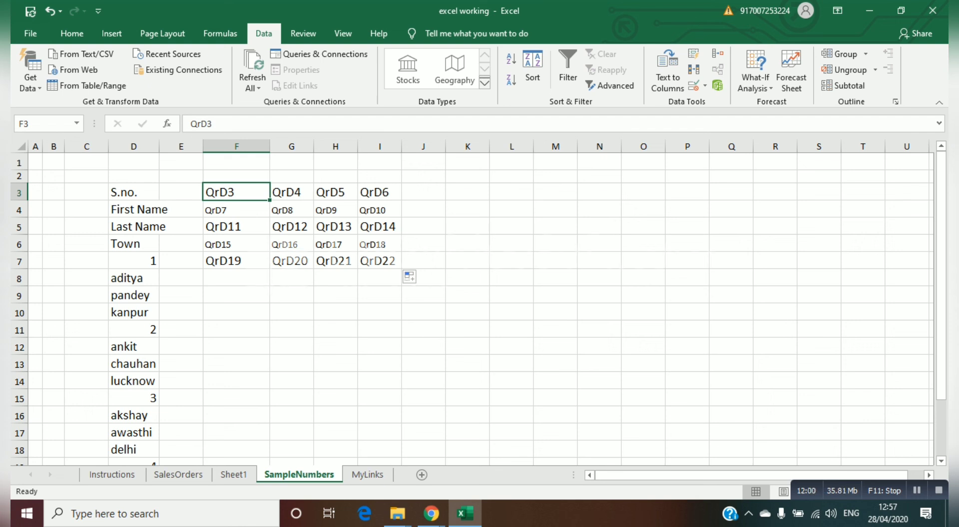
key(Right)
key(Right)
key(Right)
key(Down)
key(Down)
key(Down)
key(Down)
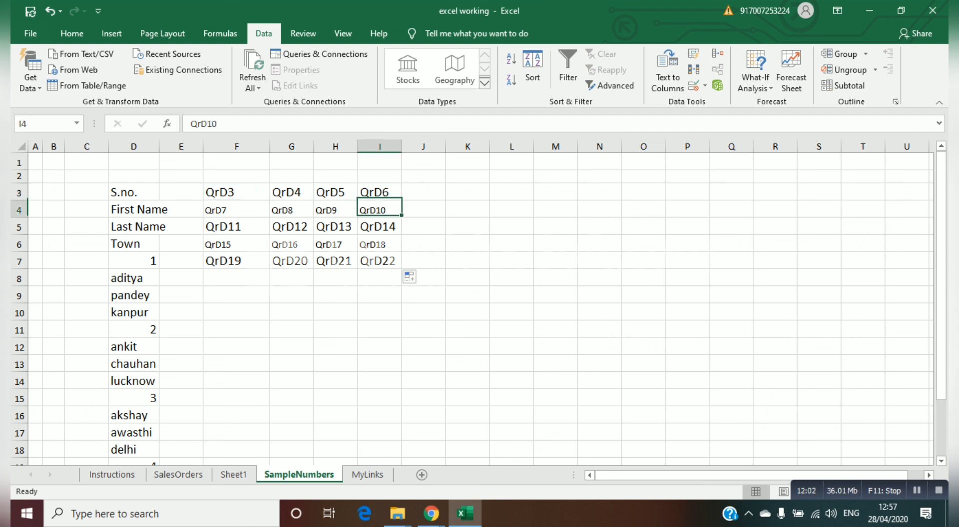
key(Left)
key(Left)
key(Left)
key(Left)
key(Up)
key(Up)
key(Up)
key(Up)
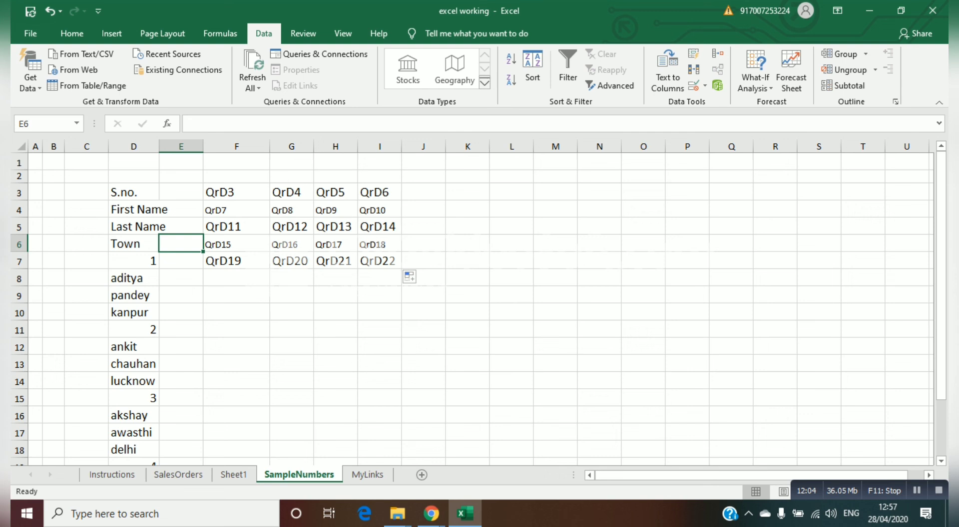
Step: Replace every Qr with = on the sheet so the F3:I7 placeholders turn into references to column D
key(Right)
key(Right)
key(Left)
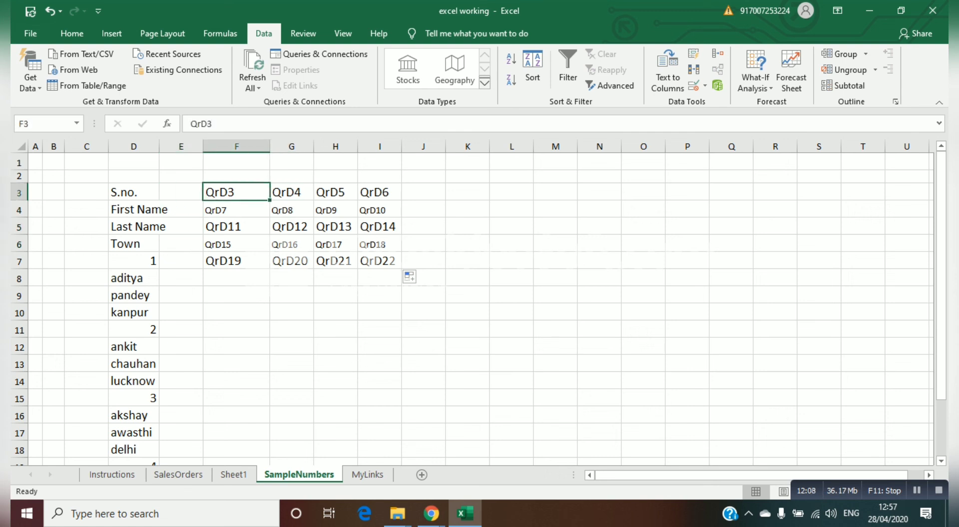
key(ctrl+f)
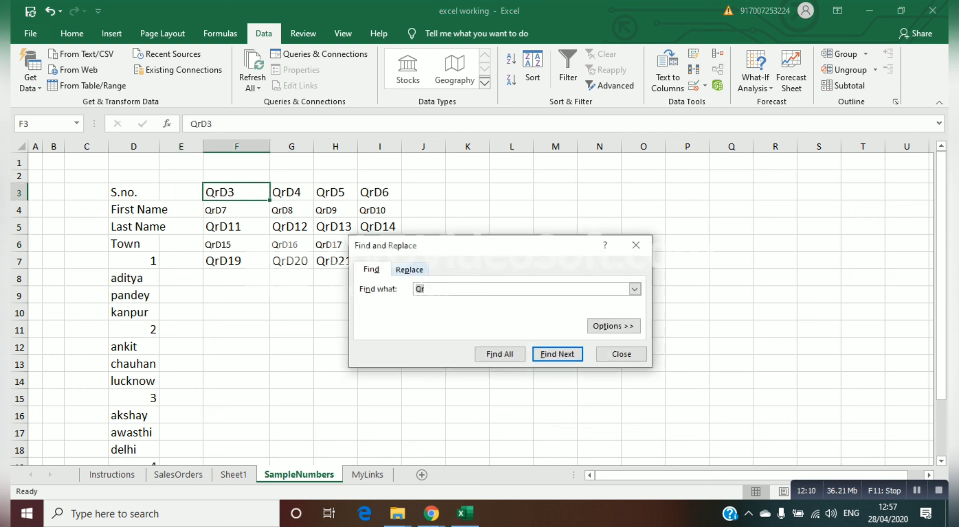
key(ctrl+h)
click(425, 289)
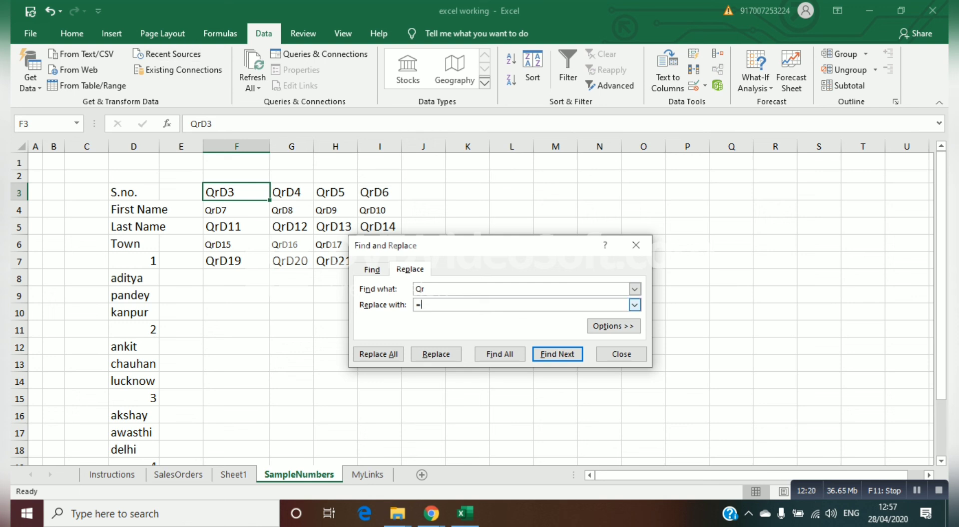
click(378, 354)
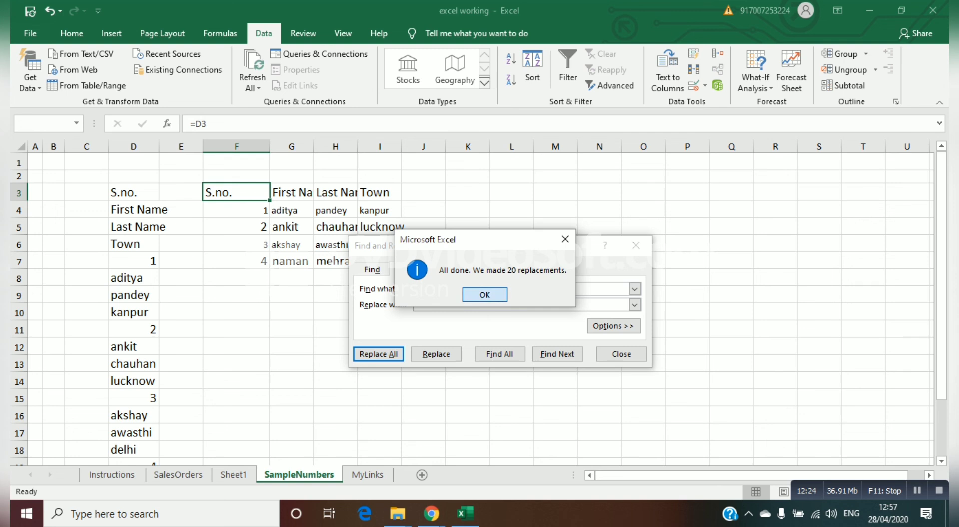
key(Return)
click(635, 245)
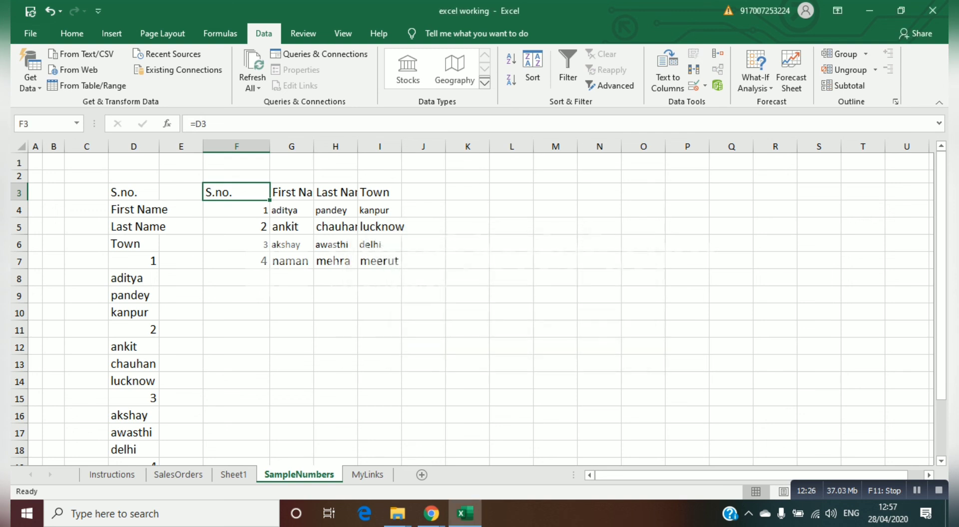
Step: Set the font size of the F3:I7 table to 22 and adjust its column widths to suit the names and towns
drag(236, 192, 380, 260)
drag(270, 146, 326, 147)
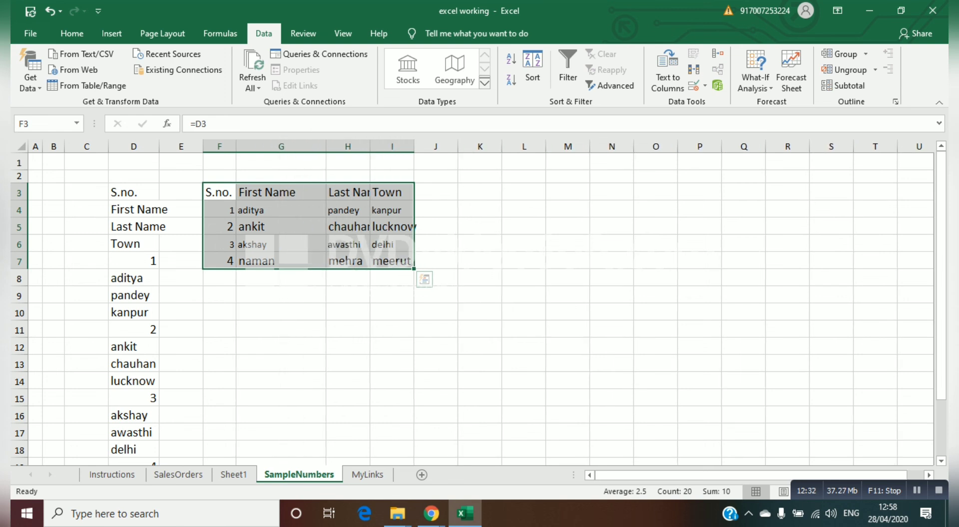
click(72, 33)
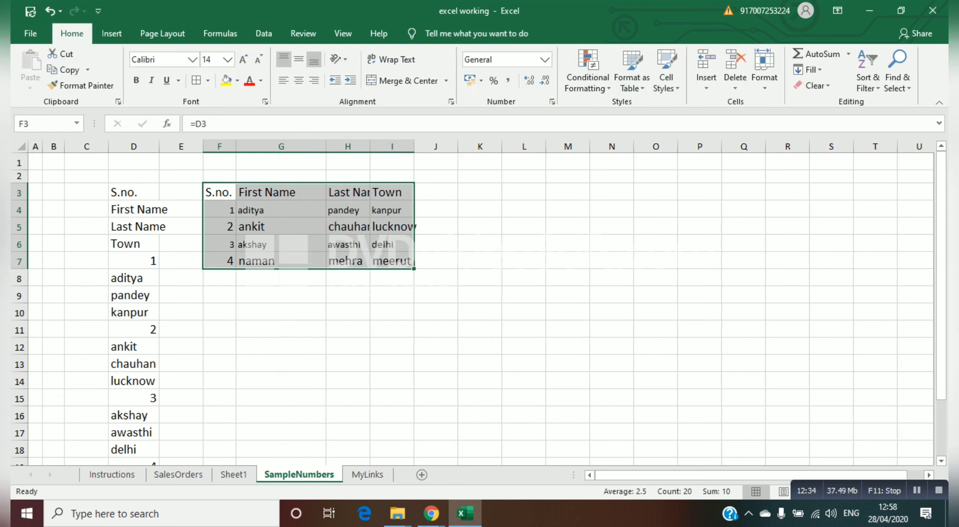
click(243, 59)
click(243, 59)
click(243, 60)
click(243, 60)
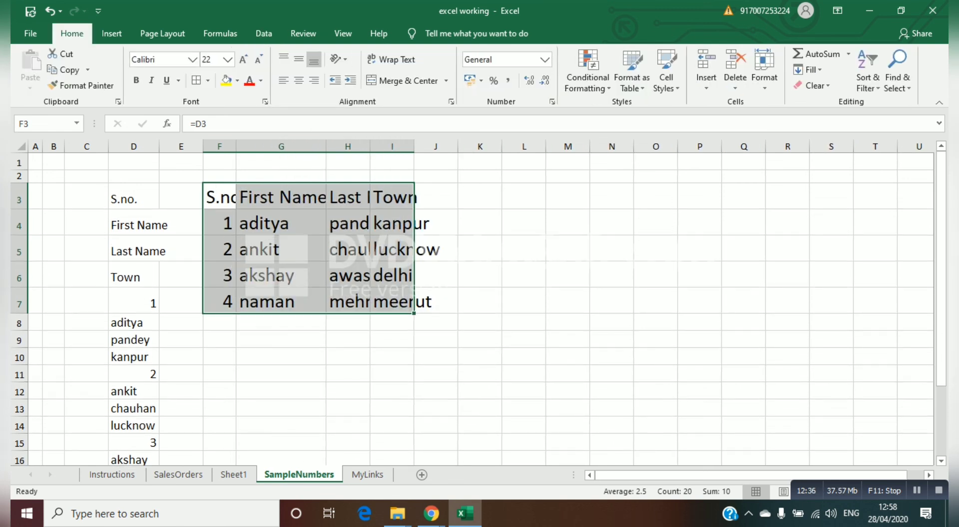
double_click(370, 146)
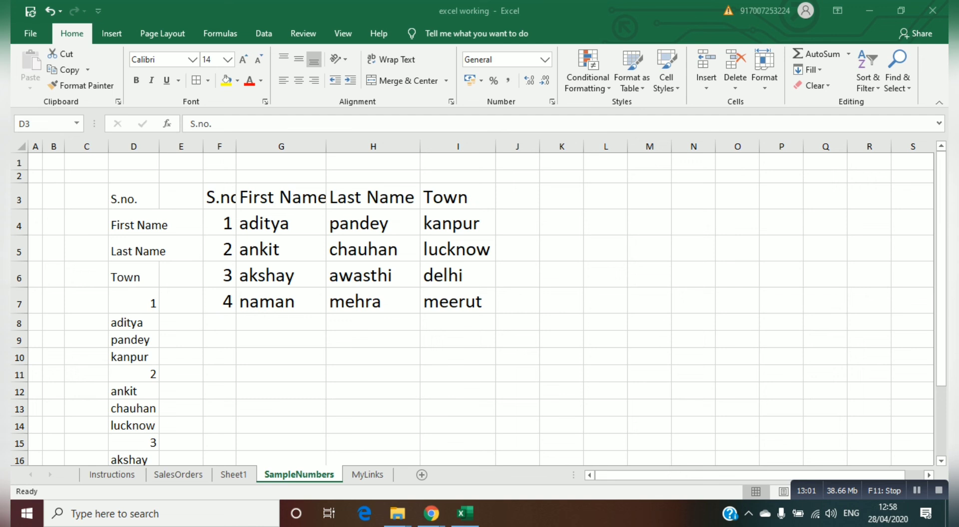
Step: Review the stacked source entries in column D, starting from the S.no. heading
click(133, 199)
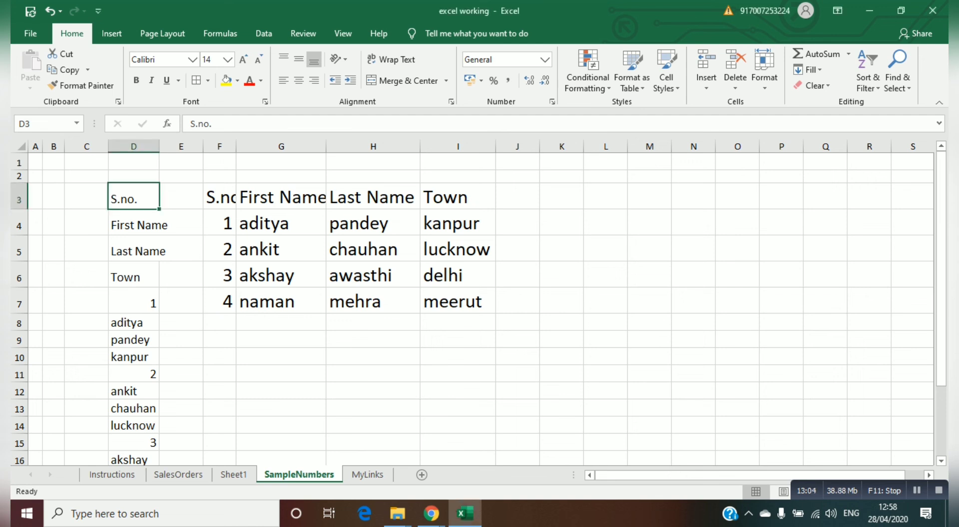
key(Down)
key(Down)
key(Down)
key(Down)
key(Down)
key(Down)
key(Down)
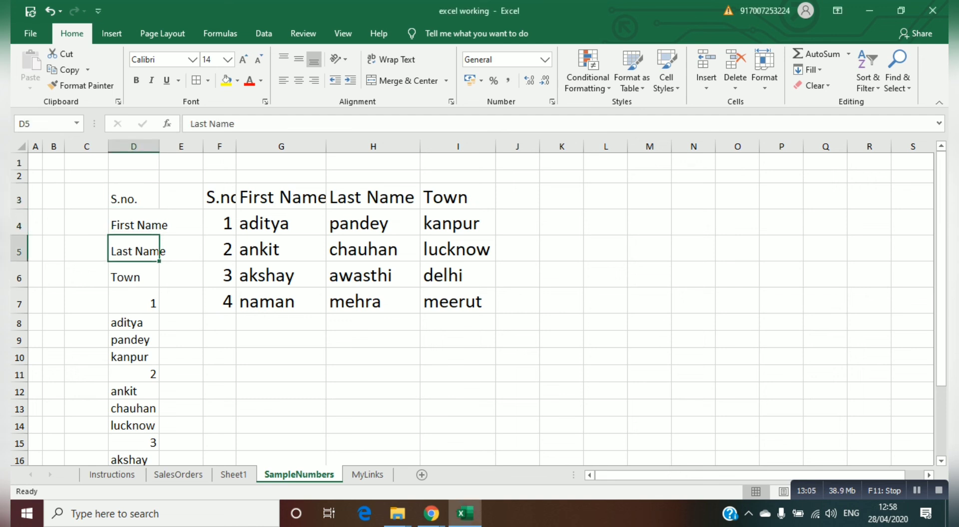
key(Up)
key(Up)
key(Up)
key(Up)
key(Up)
key(Up)
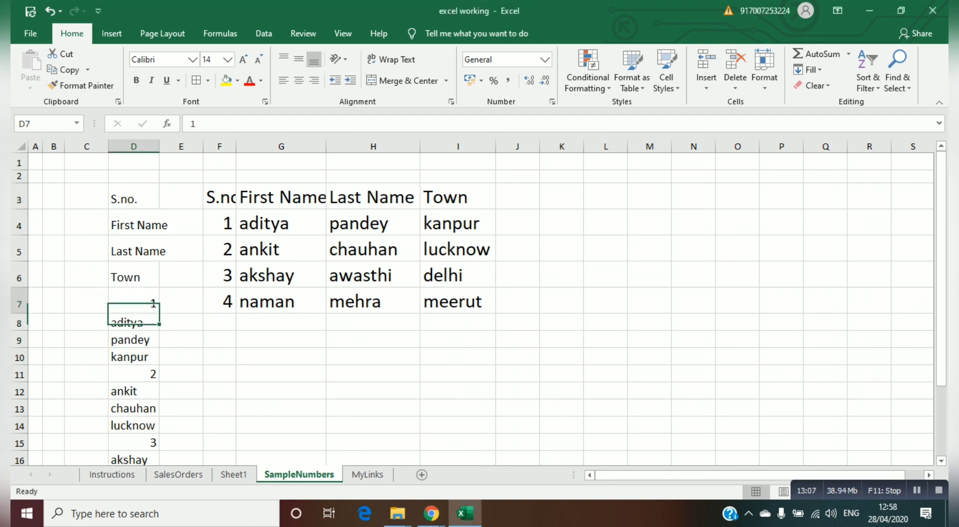
Step: Check the cell references across the header row F3:I3 and down the Town column of the converted table
key(Right)
key(Right)
key(Up)
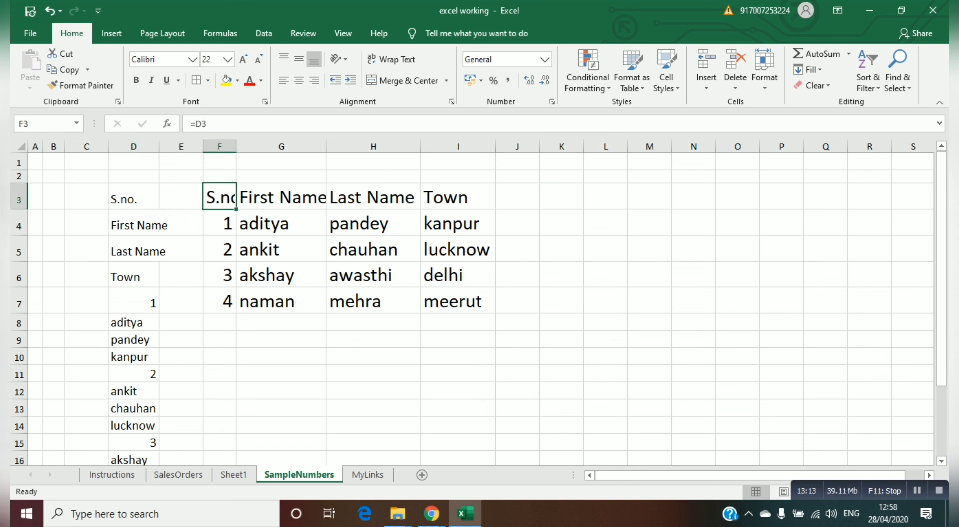
key(Right)
key(Right)
key(Right)
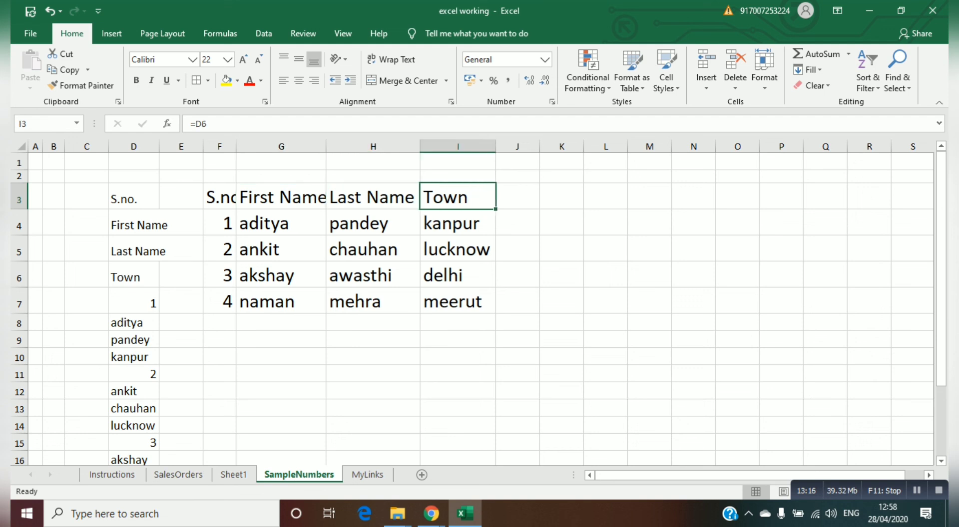
key(Left)
key(Left)
key(Left)
key(Right)
key(Right)
key(Right)
key(Down)
key(Down)
key(Down)
key(Down)
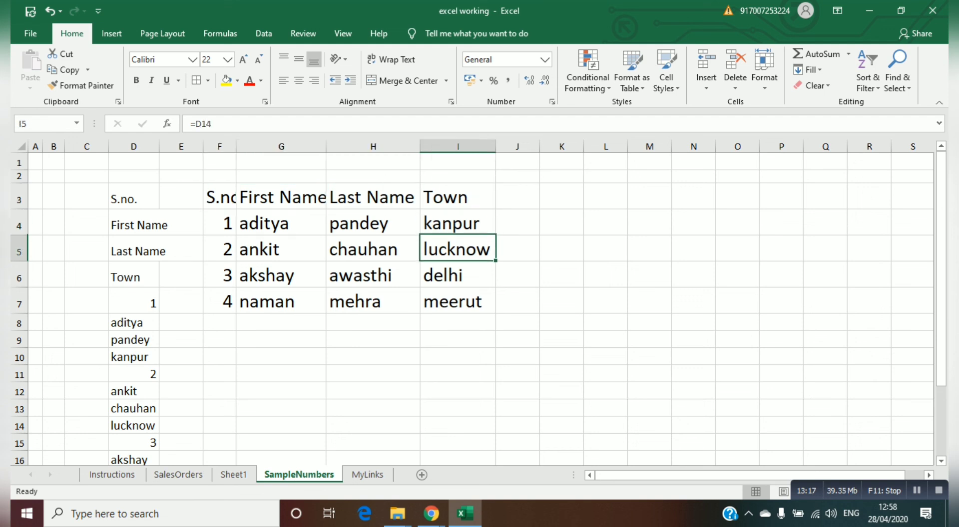